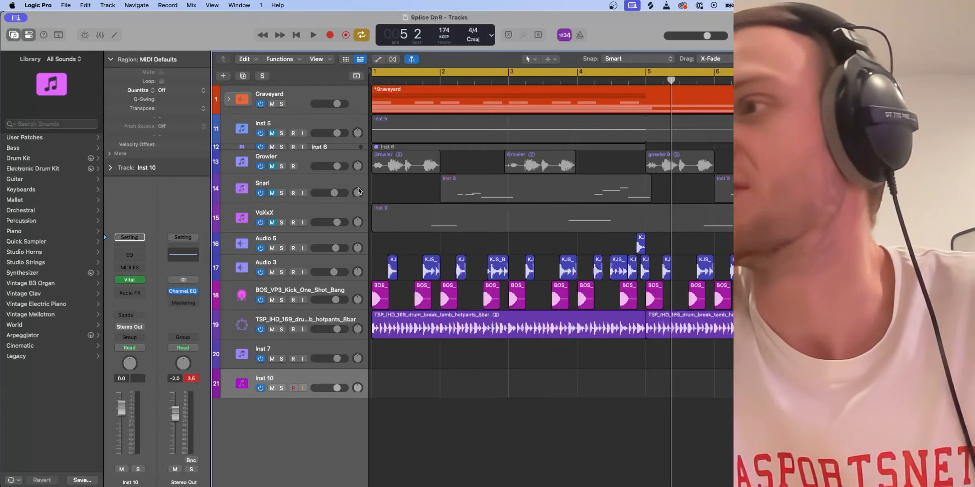
# - Unmute the Growler track and play back a few bars of the arrangement with it
pyautogui.click(272, 167)
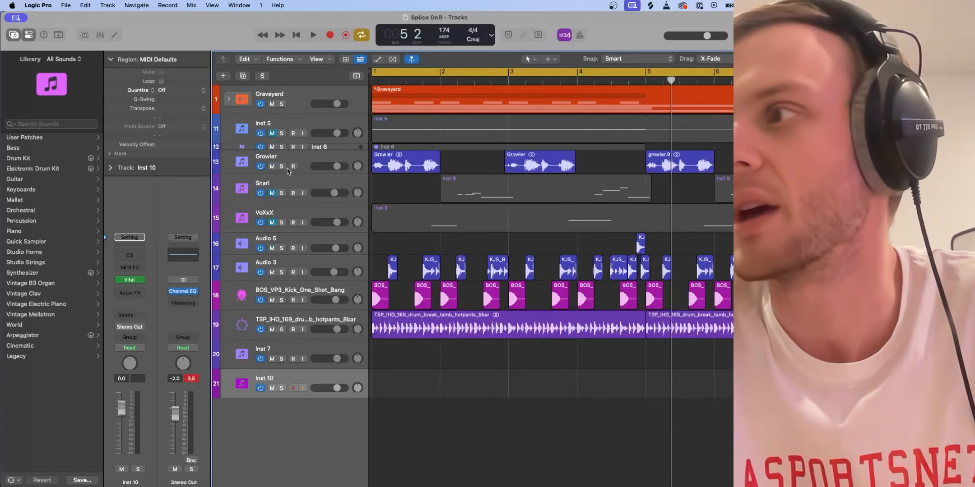
pyautogui.press('space')
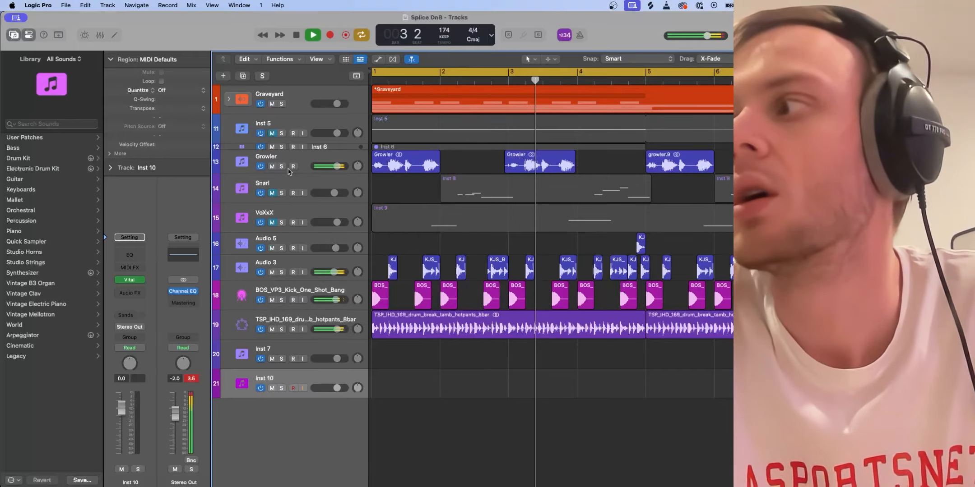
pyautogui.press('space')
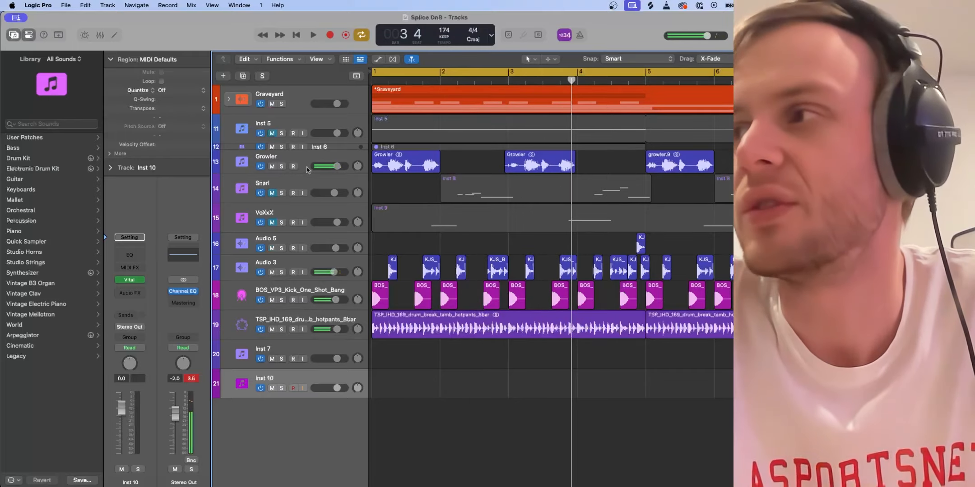
# - Look at the Vital synth settings and MIDI notes of the Inst 6 track, restoring its collapsed track height
pyautogui.click(332, 152)
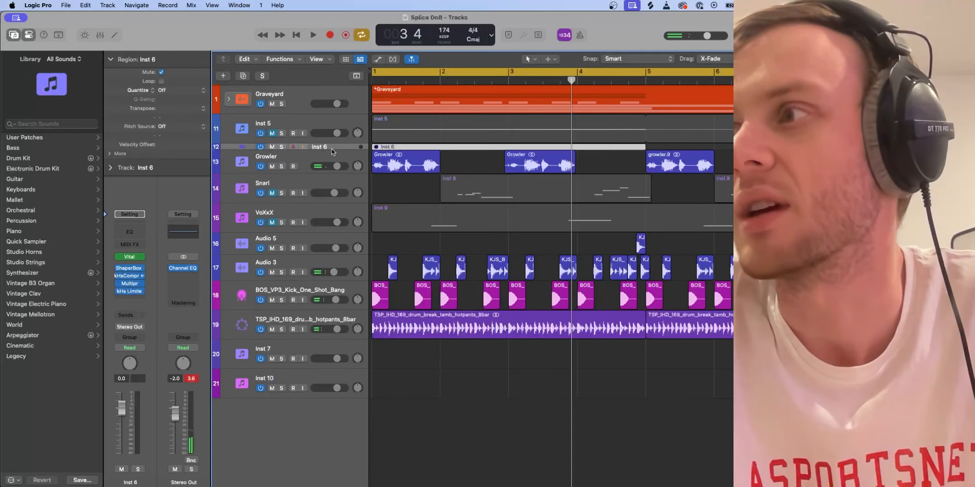
pyautogui.click(130, 259)
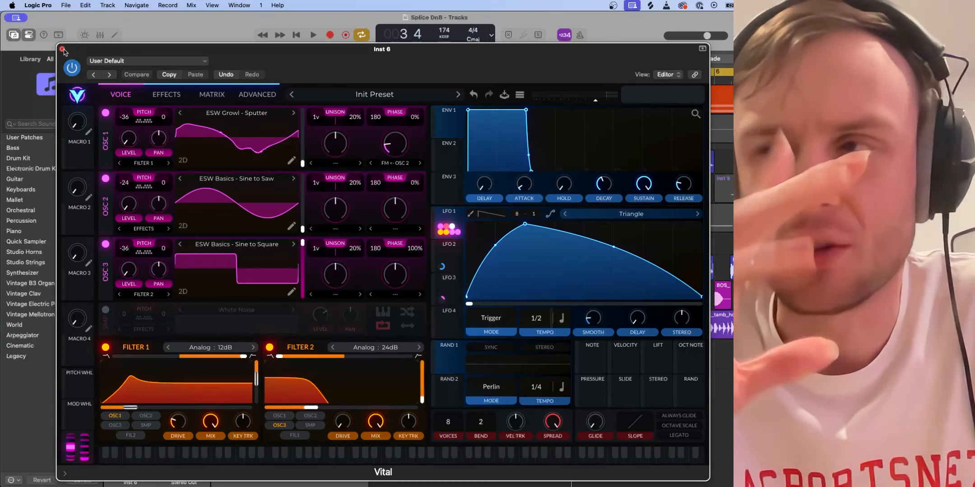
pyautogui.click(62, 49)
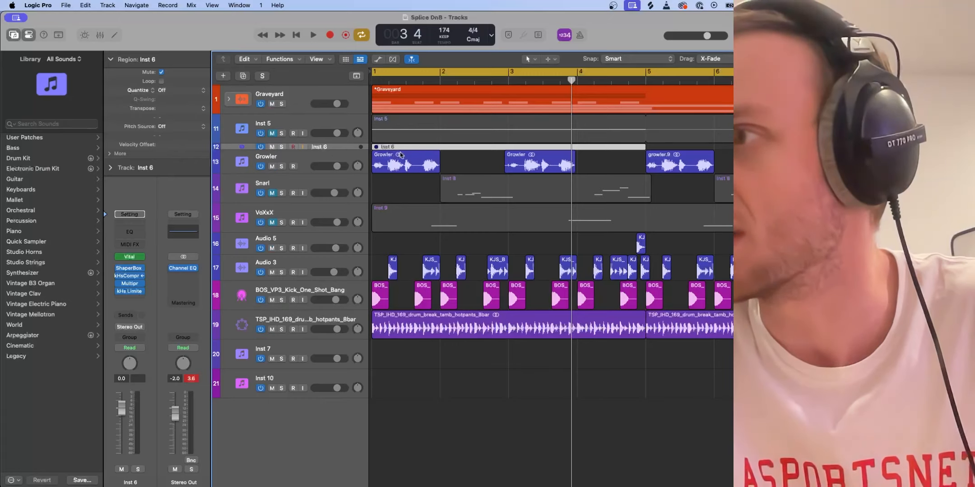
pyautogui.moveTo(232, 148); pyautogui.dragTo(232, 181)
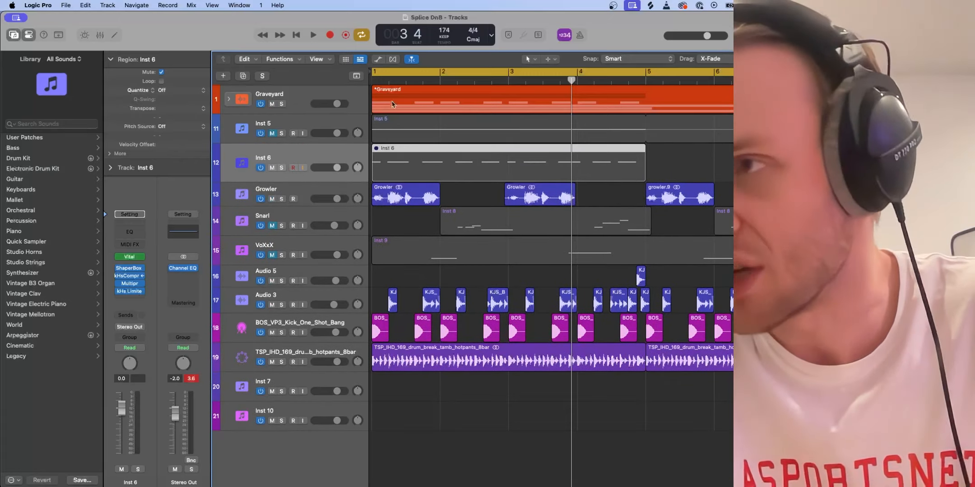
pyautogui.moveTo(229, 181); pyautogui.dragTo(229, 151)
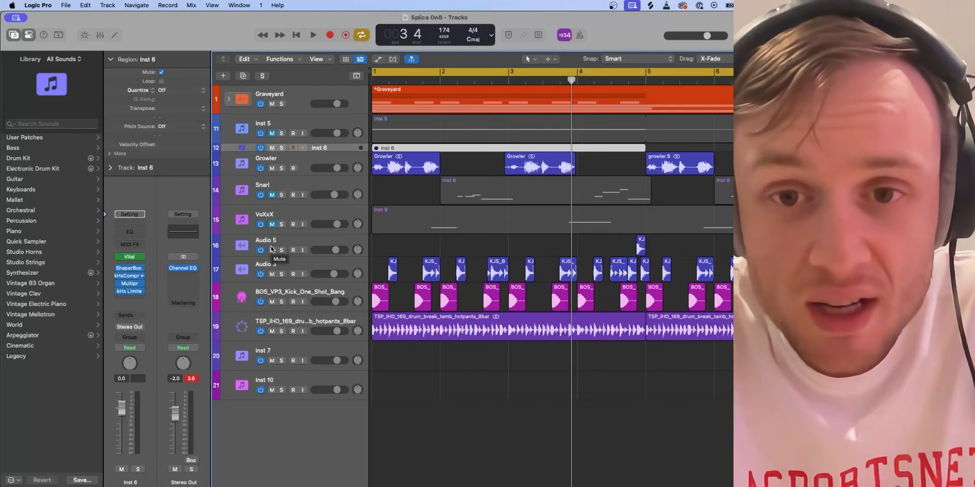
# - Unmute the Snarl and VoXxX tracks and play back the arrangement with them
pyautogui.click(273, 195)
pyautogui.click(273, 225)
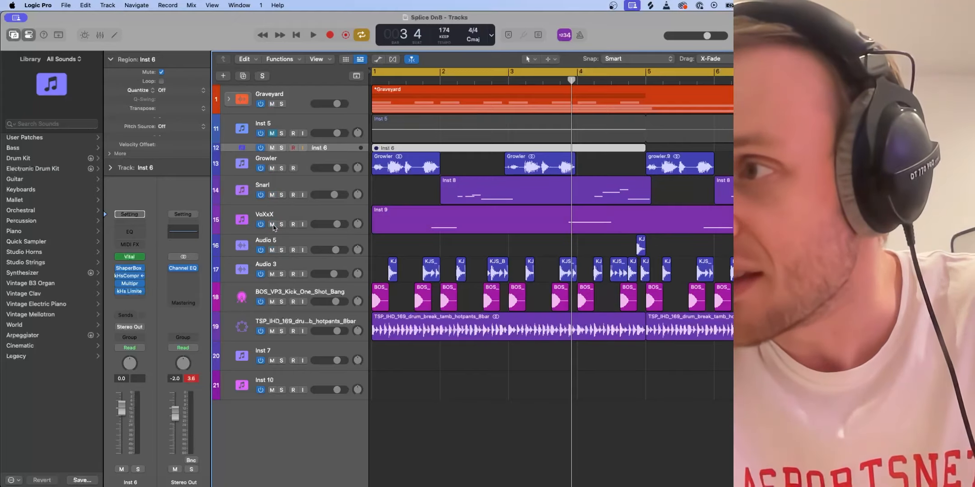
pyautogui.press('space')
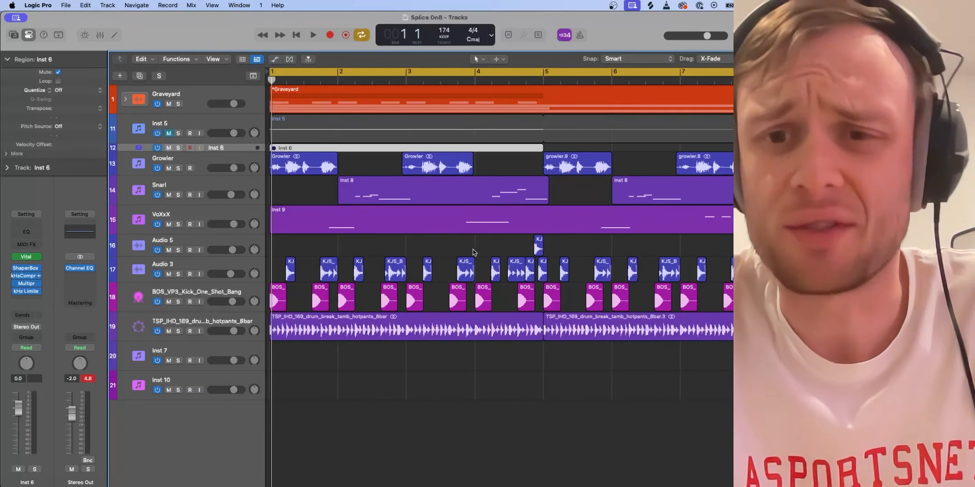
# - Solo the Snarl track and play its regions on their own
pyautogui.scroll(-5, 473, 253)
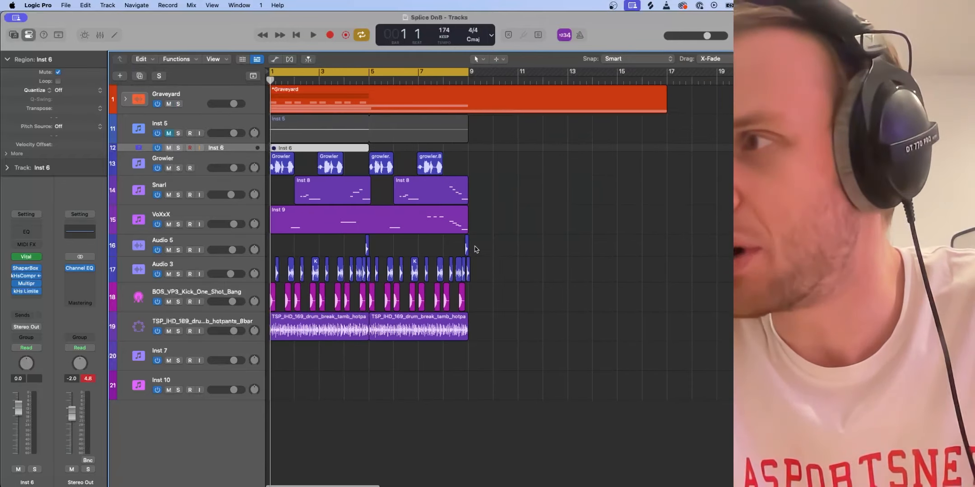
pyautogui.click(178, 195)
pyautogui.press('space')
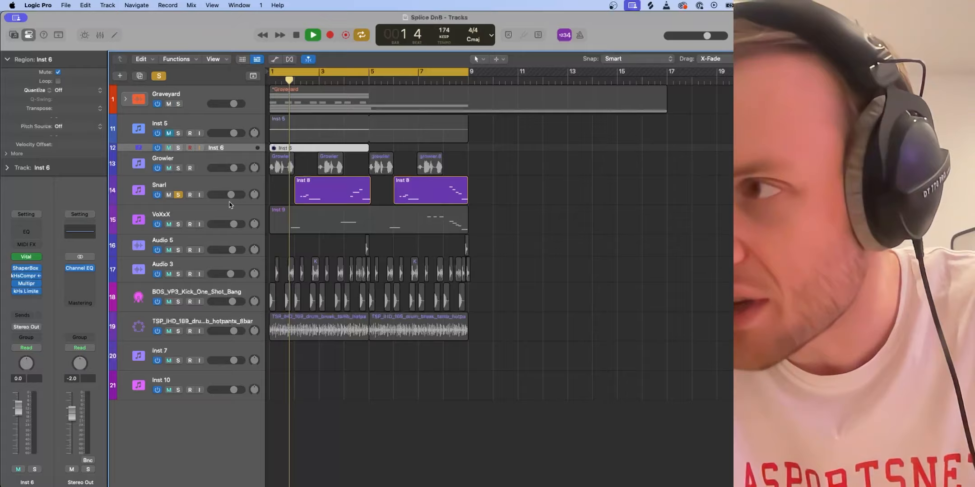
pyautogui.press('space')
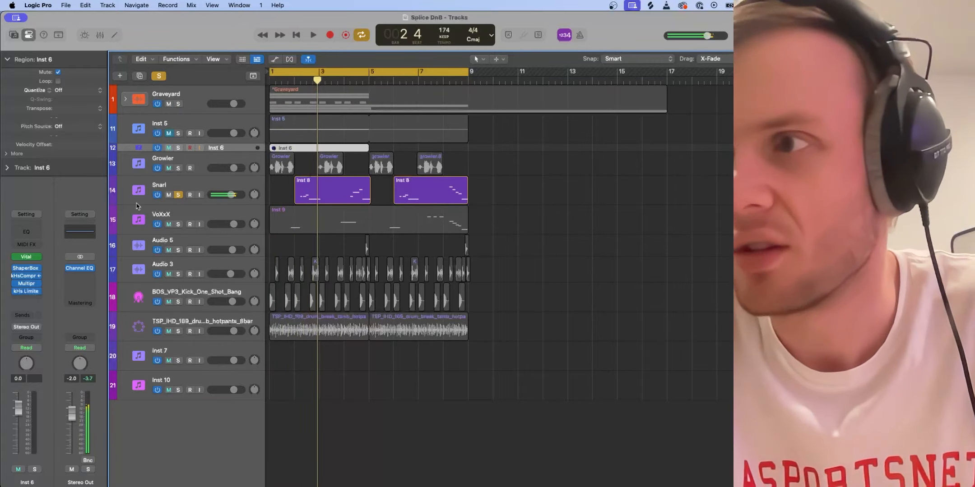
pyautogui.click(26, 256)
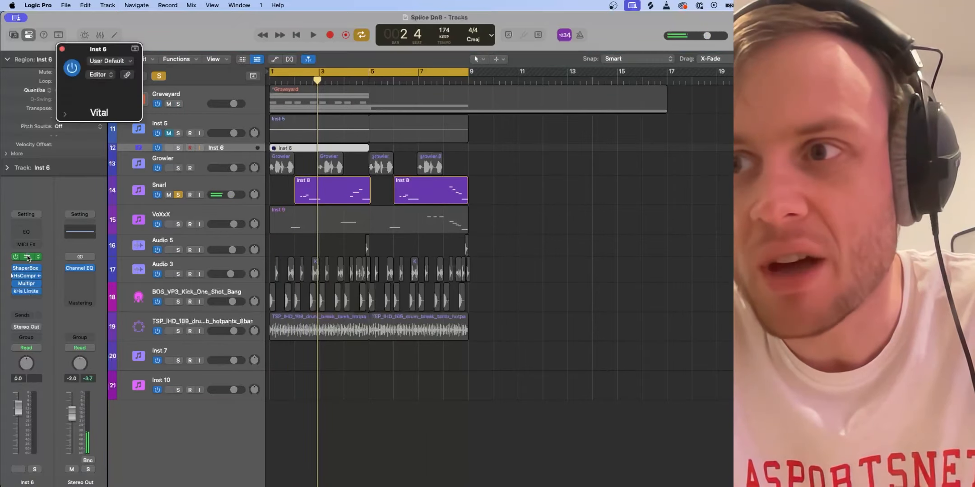
pyautogui.press('space')
pyautogui.press('space')
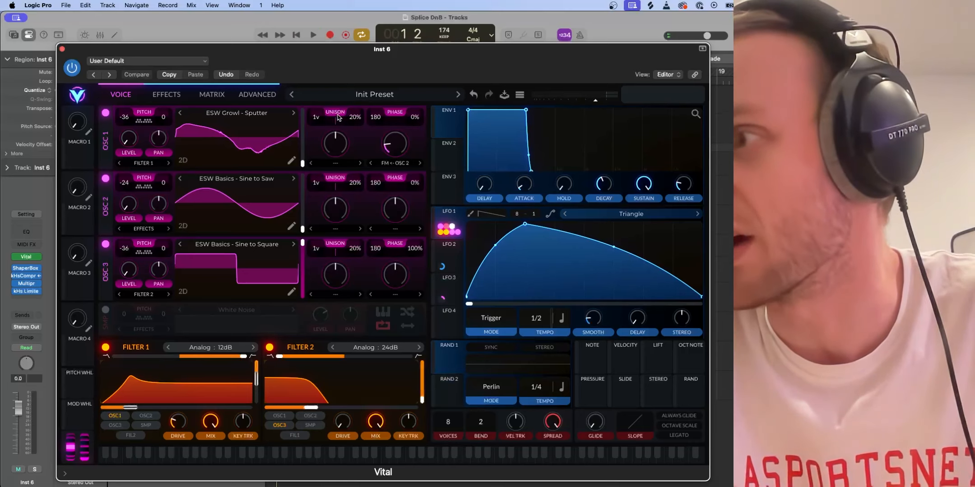
pyautogui.click(63, 50)
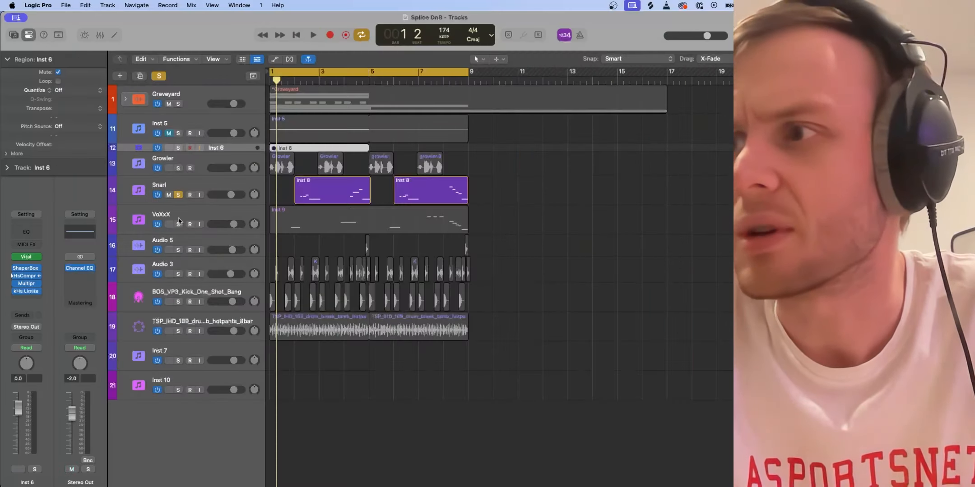
# - Examine the Vital synth patch on the Snarl track during playback, closing it when done
pyautogui.moveTo(259, 77); pyautogui.dragTo(247, 58)
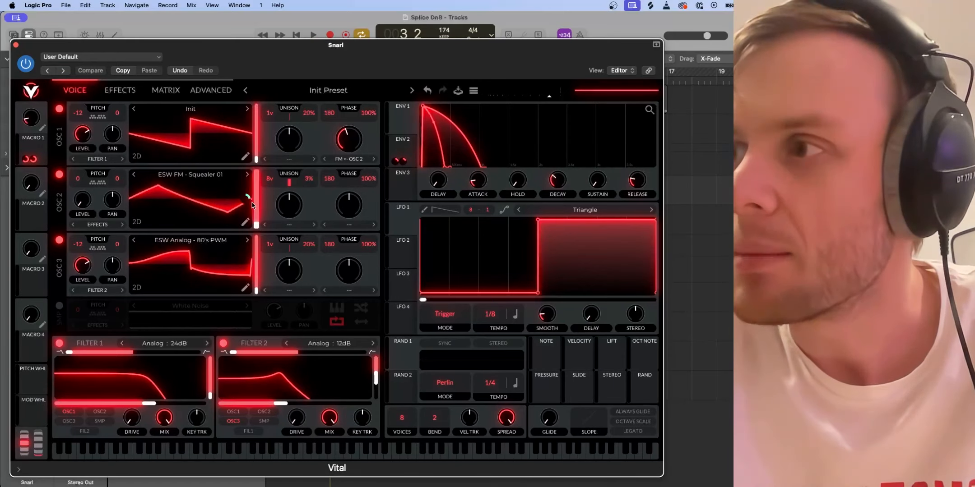
pyautogui.press('space')
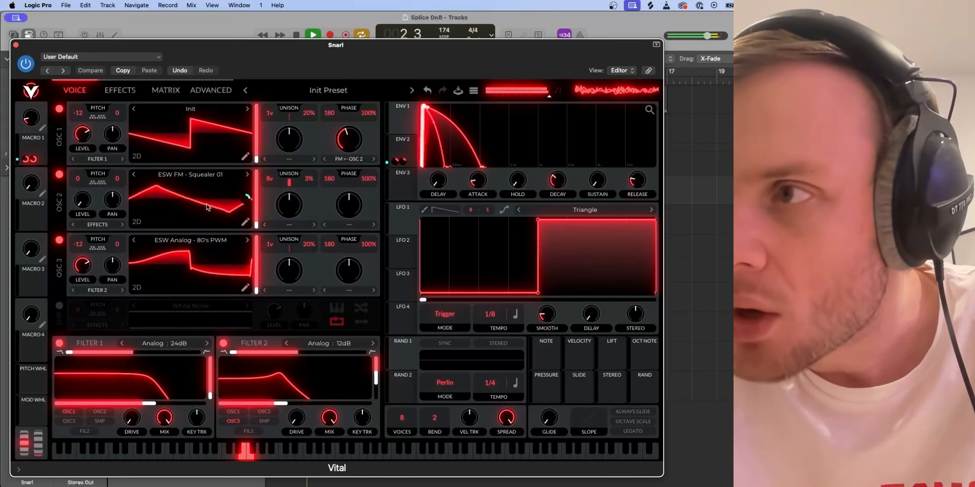
pyautogui.press('space')
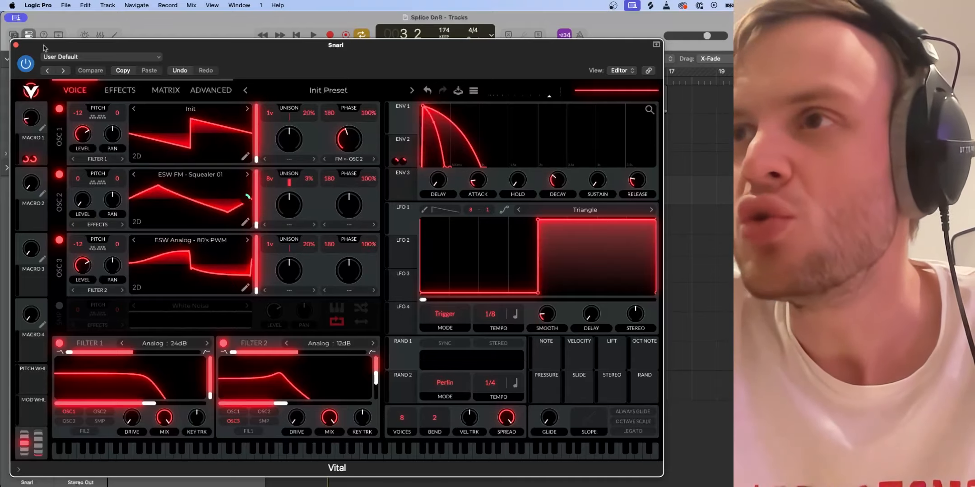
pyautogui.click(16, 44)
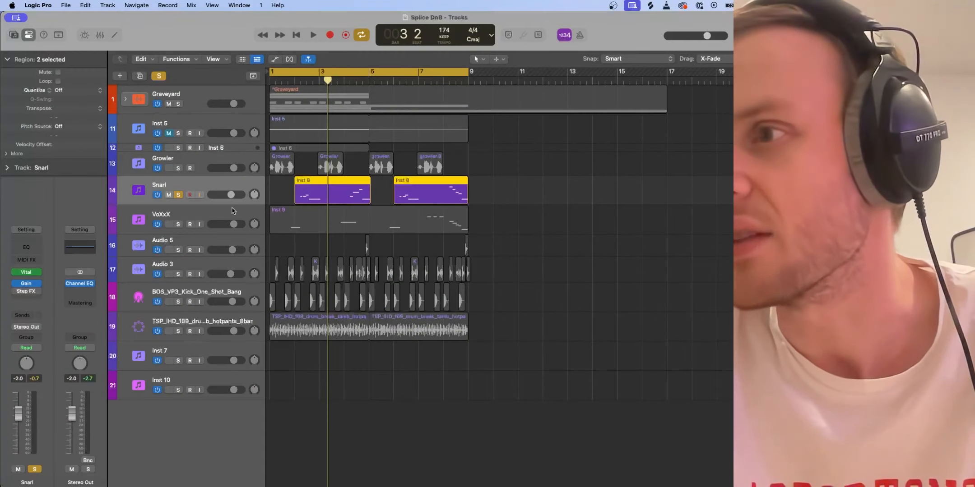
# - In the VoXxX track's Vital synth, load the ESW Analog - JP800 Square wavetable into OSC 3 and switch that oscillator off
pyautogui.click(220, 216)
pyautogui.click(26, 281)
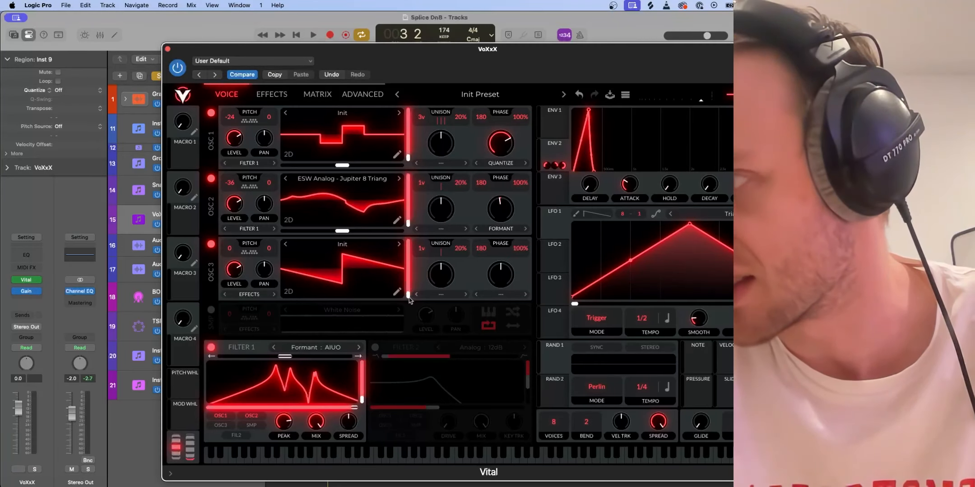
pyautogui.moveTo(410, 300)
pyautogui.mouseDown()
pyautogui.moveTo(406, 244)
pyautogui.moveTo(407, 311)
pyautogui.mouseUp()
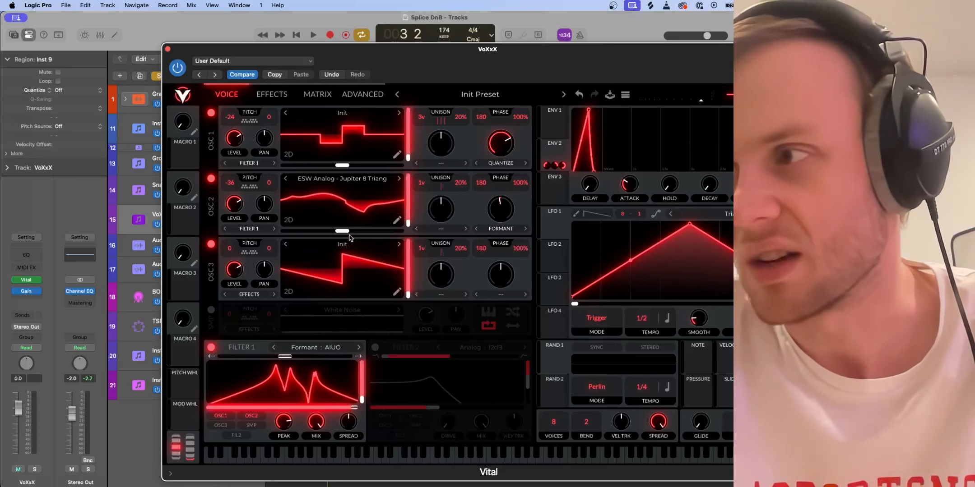
pyautogui.click(392, 246)
pyautogui.click(594, 345)
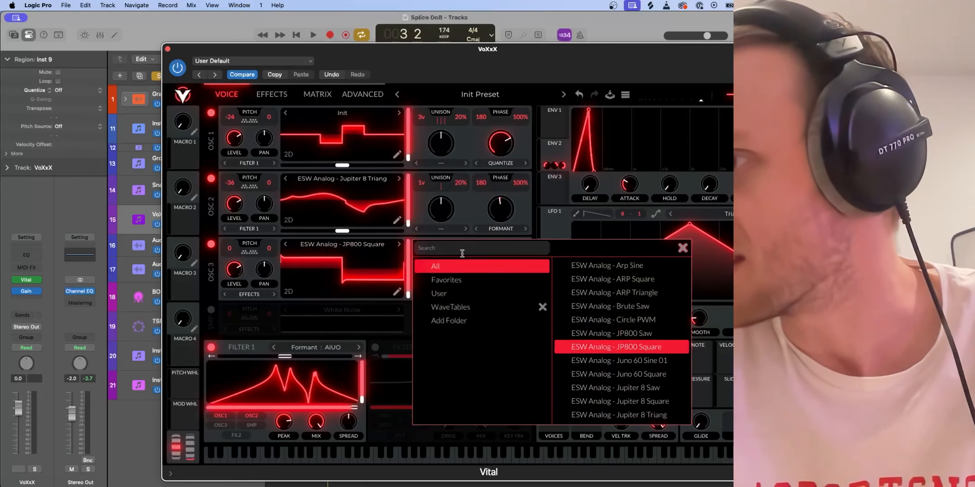
pyautogui.moveTo(408, 294)
pyautogui.mouseDown()
pyautogui.moveTo(408, 257)
pyautogui.moveTo(408, 296)
pyautogui.mouseUp()
pyautogui.click(211, 244)
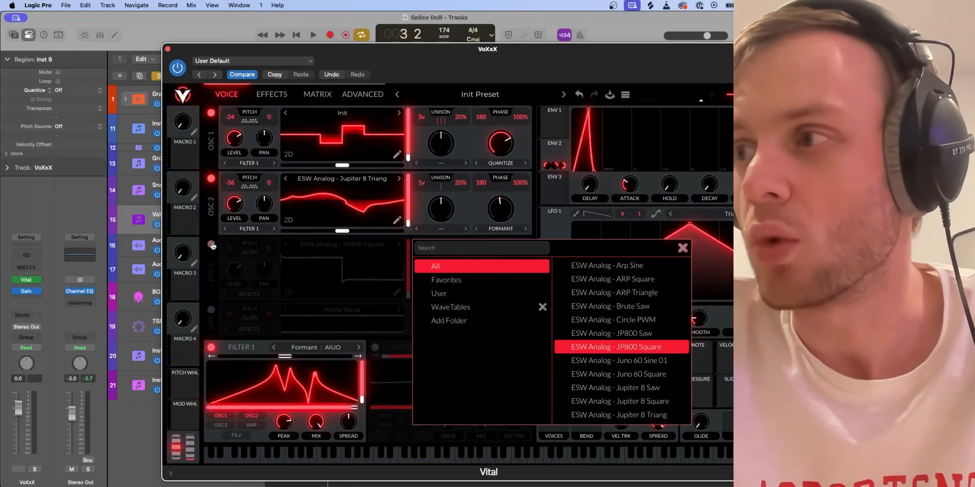
pyautogui.click(167, 49)
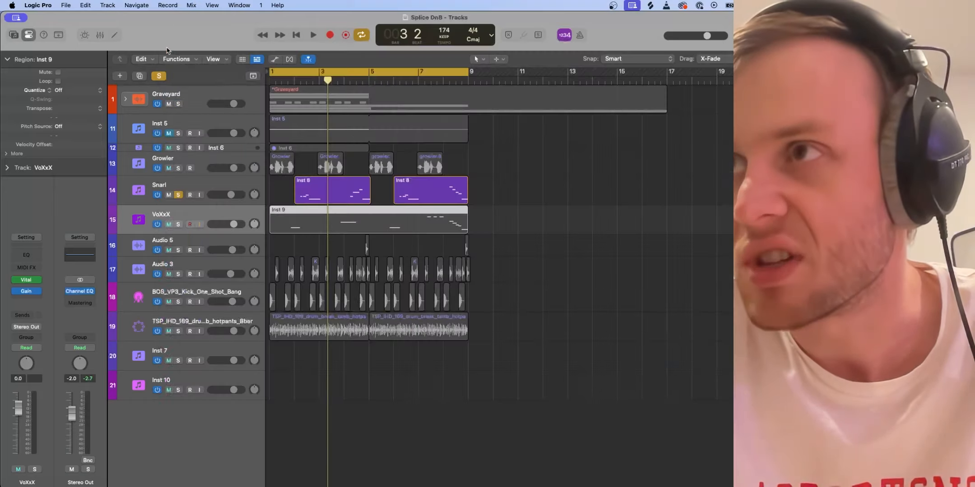
# - Reopen the Snarl track's Vital synth and listen to the full patch with all three oscillators on
pyautogui.click(207, 189)
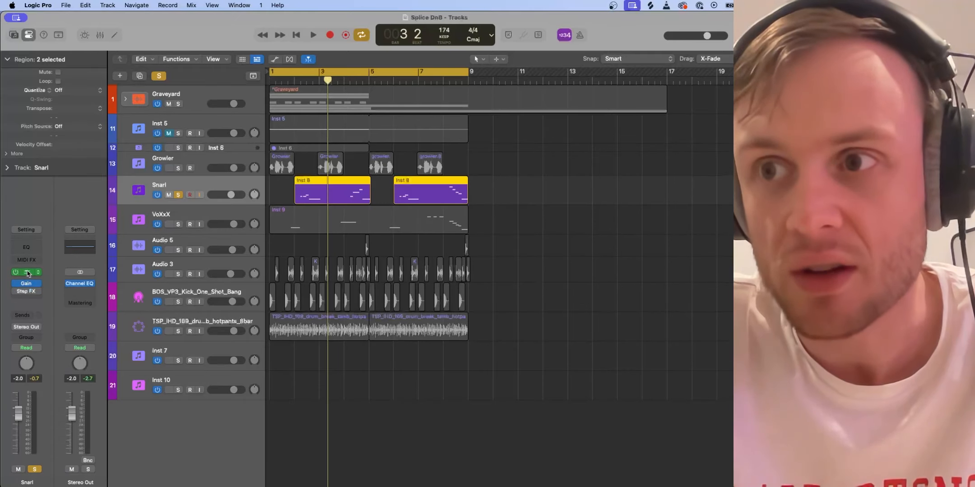
pyautogui.click(28, 273)
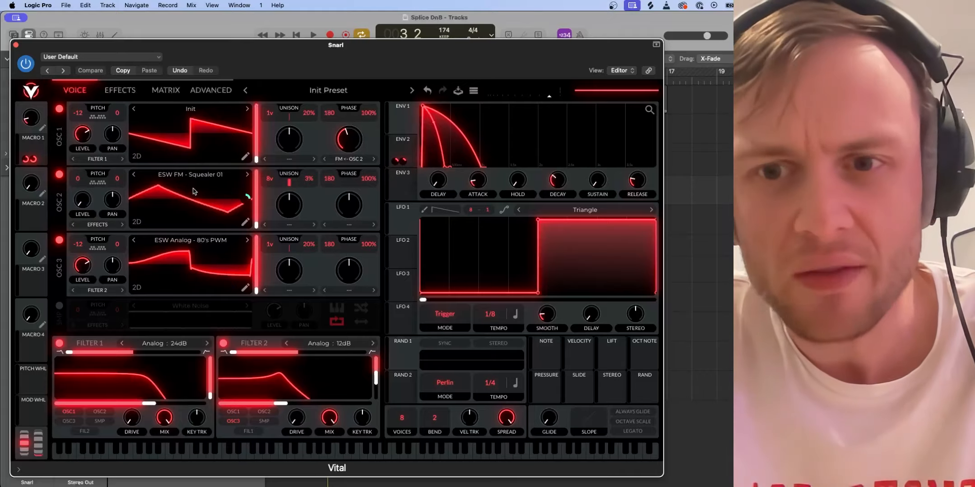
pyautogui.press('space')
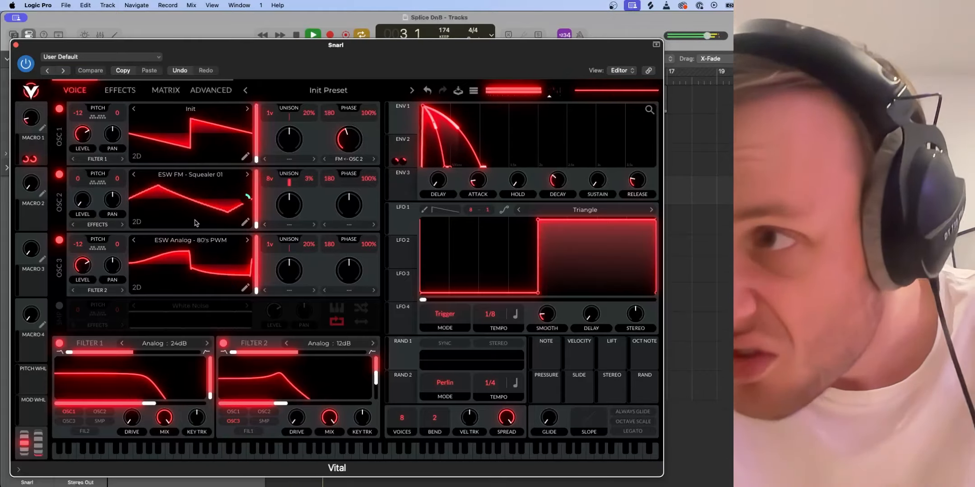
pyautogui.press('space')
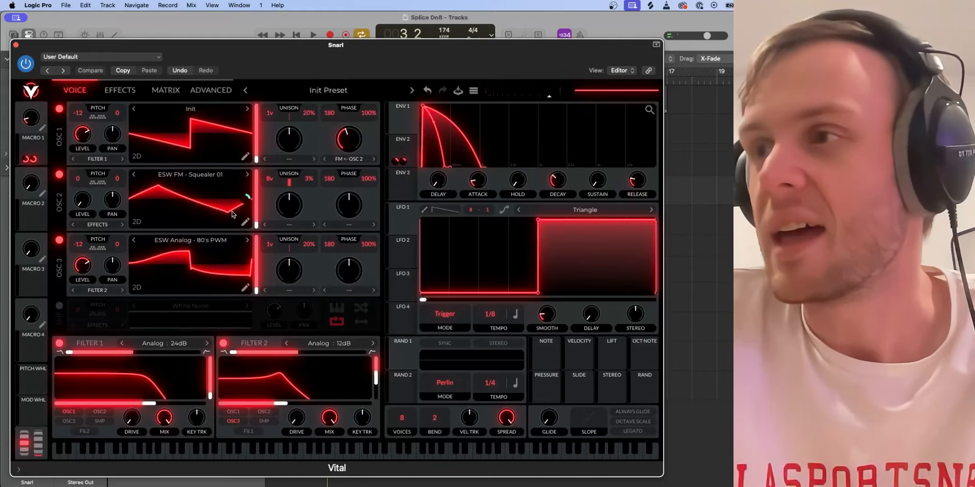
pyautogui.press('space')
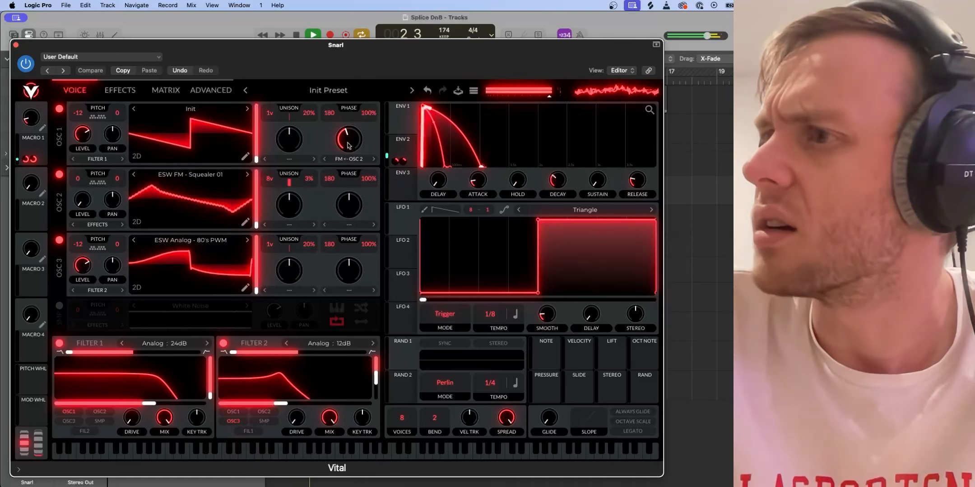
pyautogui.press('space')
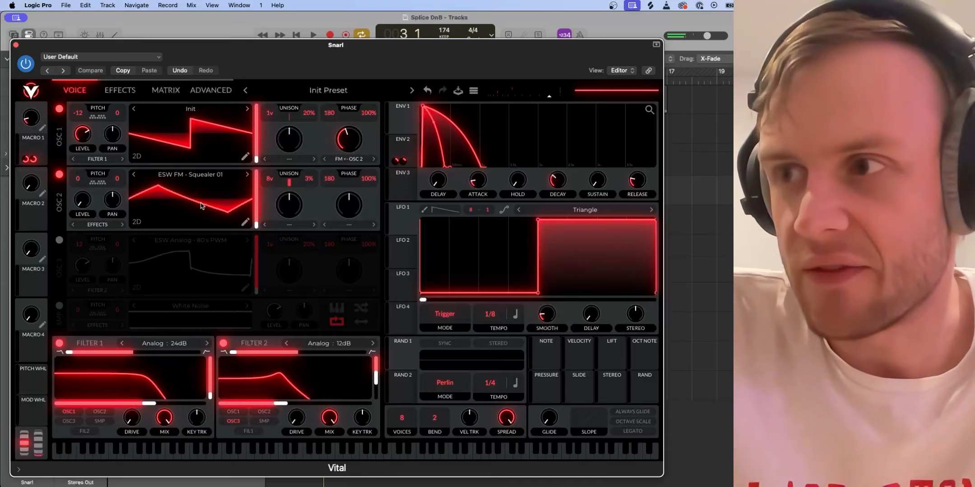
# - Audition the Snarl patch with OSC 3 switched off, so only OSC 1 and OSC 2 play
pyautogui.press('space')
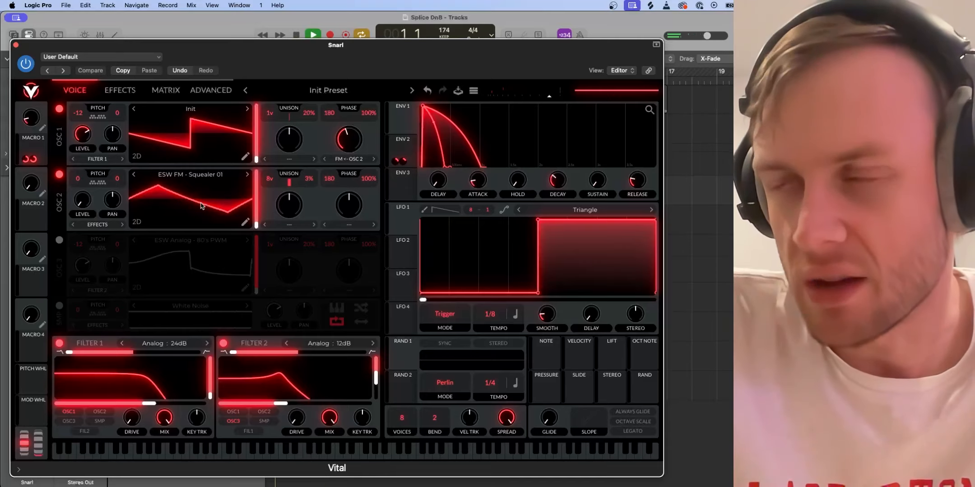
pyautogui.press('space')
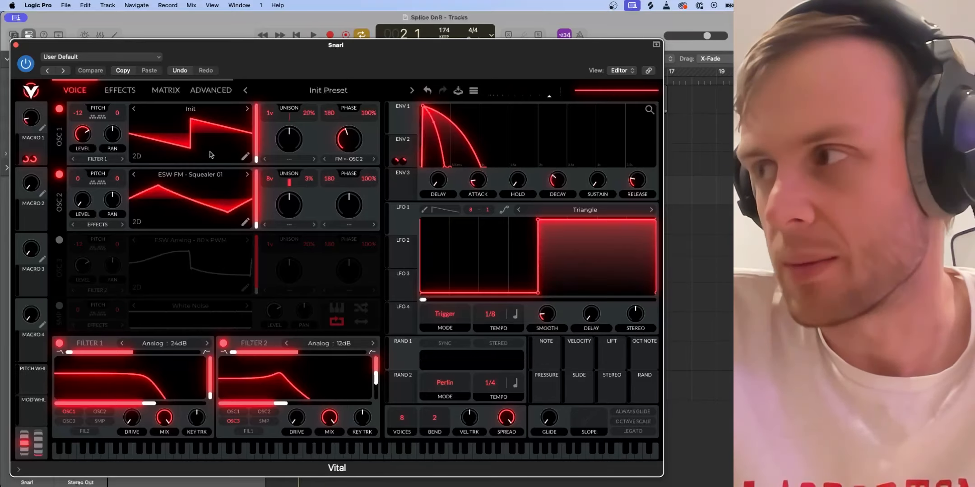
pyautogui.press('space')
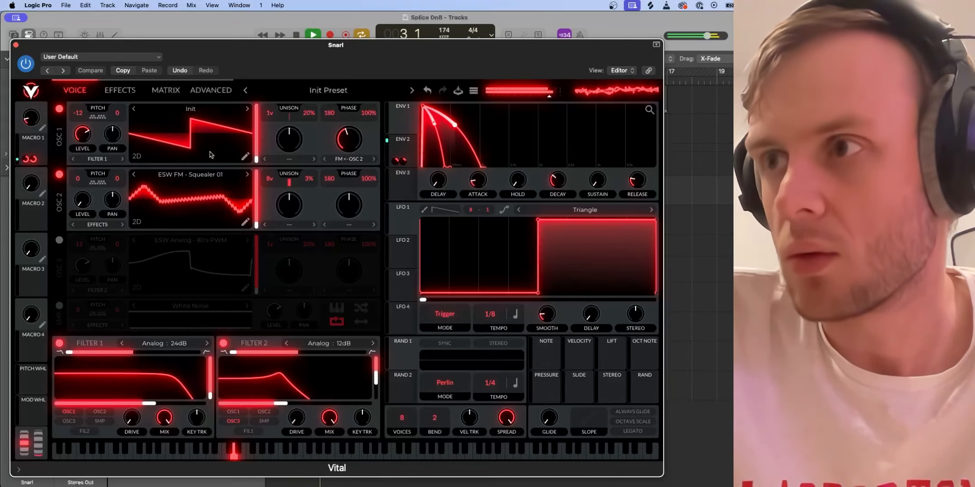
pyautogui.press('space')
# - Switch OSC 3 on and OSC 2 and OSC 1 off in the Snarl patch, and play OSC 3 alone
pyautogui.click(59, 240)
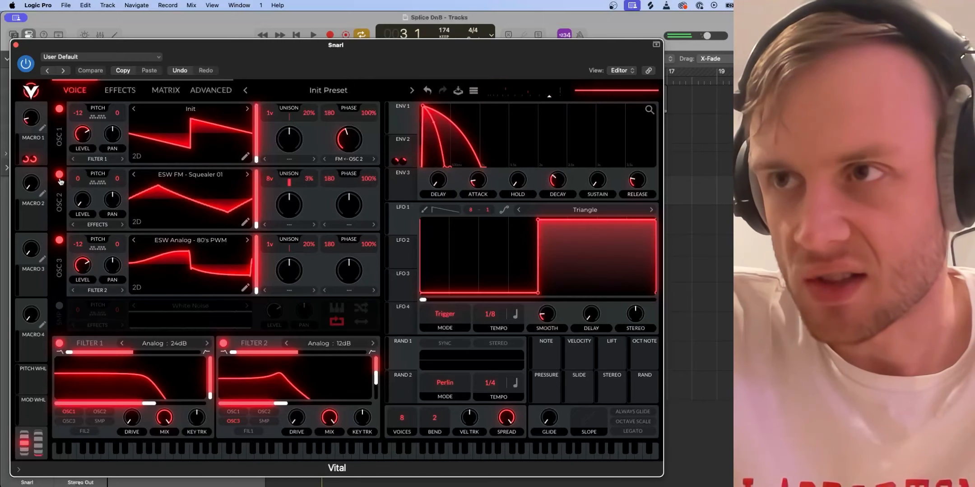
pyautogui.click(59, 174)
pyautogui.click(60, 109)
pyautogui.press('space')
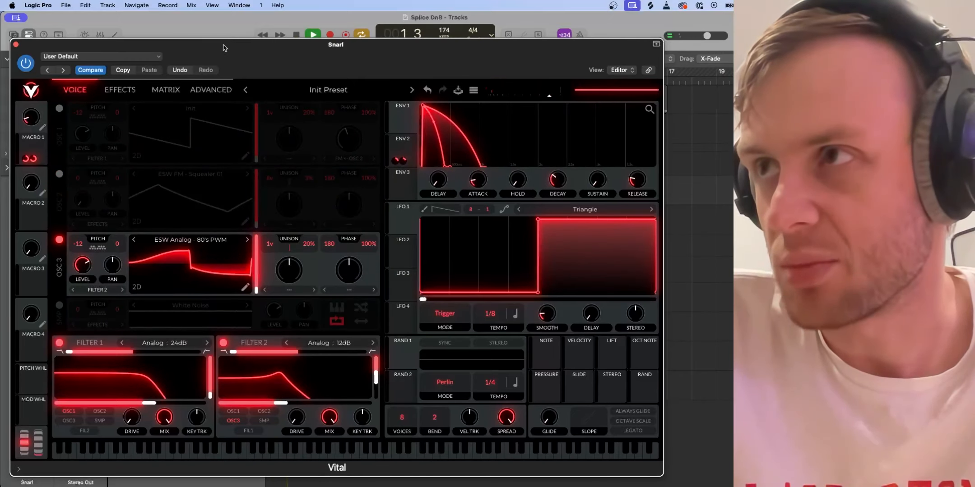
# - Switch OSC 1 and OSC 2 back on in the Snarl patch and play the full sound
pyautogui.moveTo(224, 47); pyautogui.dragTo(203, 60)
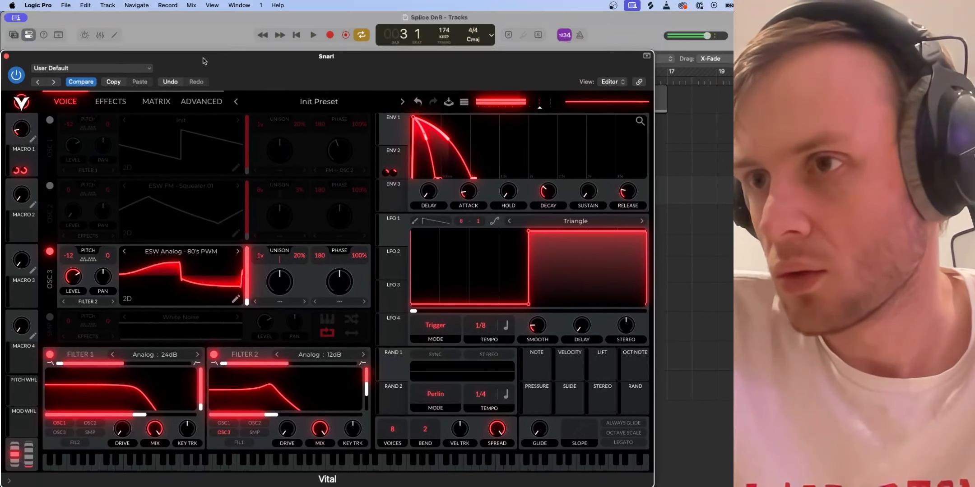
pyautogui.click(49, 120)
pyautogui.click(48, 185)
pyautogui.press('space')
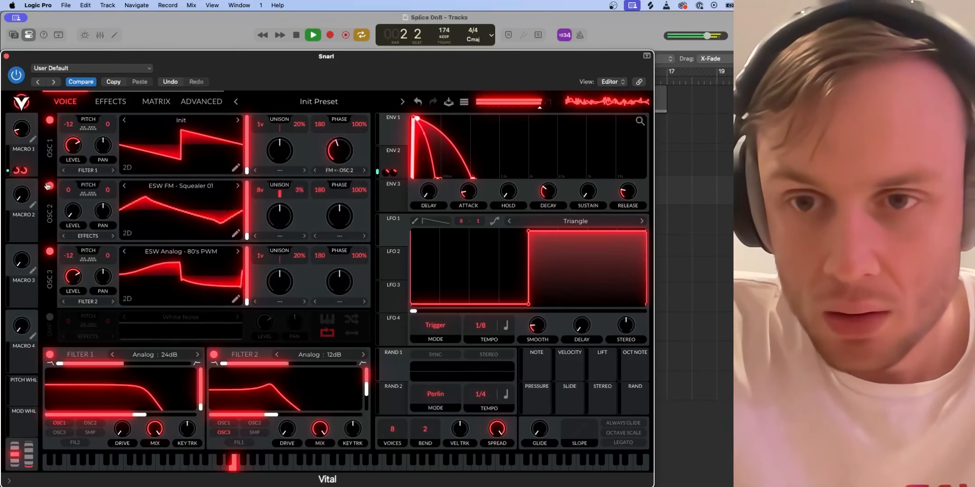
pyautogui.press('space')
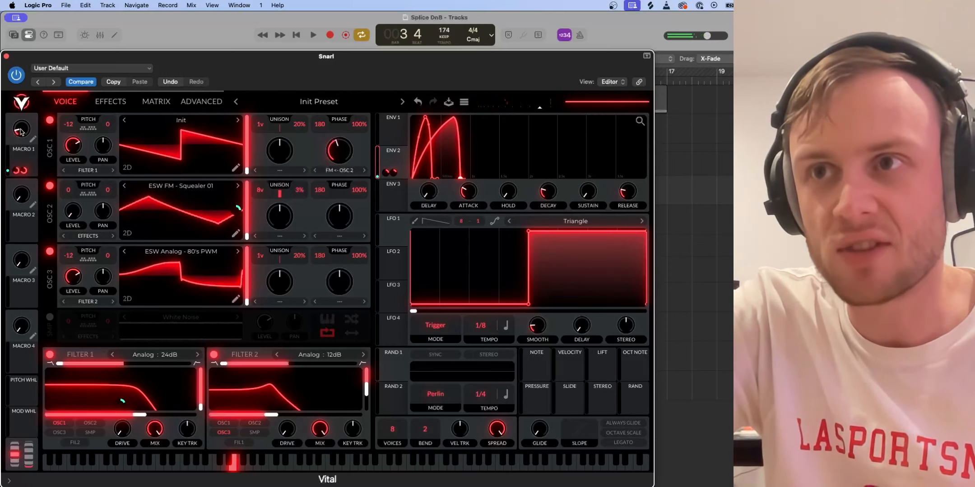
# - Try a higher and a lower Macro 1 amount in the Snarl patch, undoing each change
pyautogui.moveTo(21, 132)
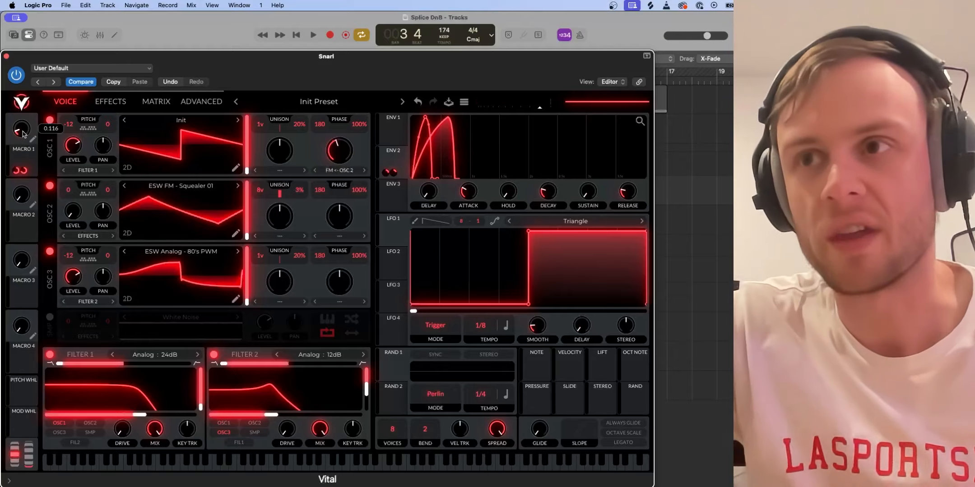
pyautogui.moveTo(23, 134); pyautogui.dragTo(19, 119)
pyautogui.click(418, 101)
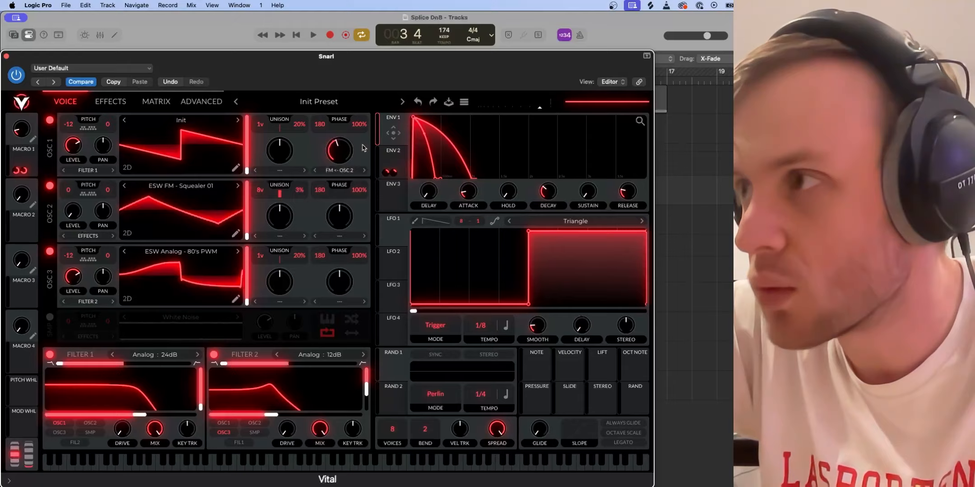
pyautogui.moveTo(23, 132)
pyautogui.mouseDown()
pyautogui.moveTo(23, 113)
pyautogui.moveTo(23, 140)
pyautogui.mouseUp()
pyautogui.click(419, 103)
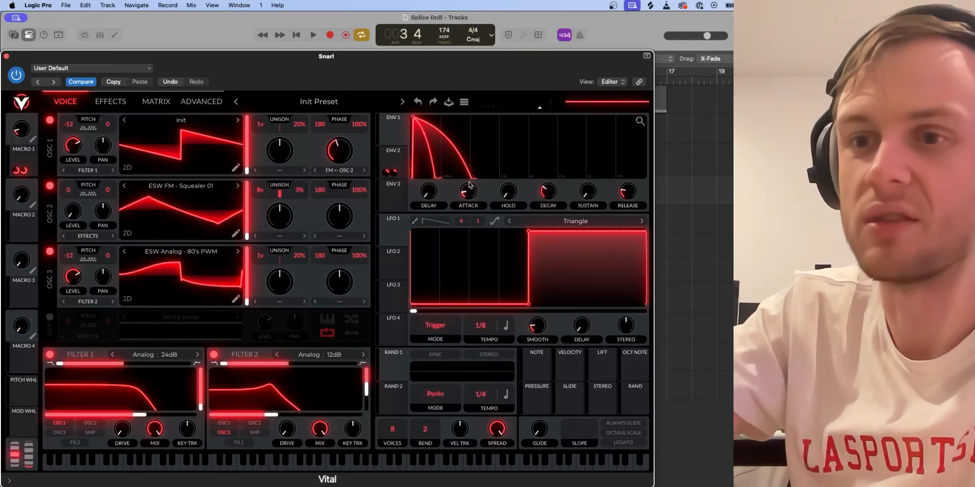
# - Compare Envelope 2 with Envelope 1, and try Macro 1 at about 0.427 before undoing that change
pyautogui.click(390, 160)
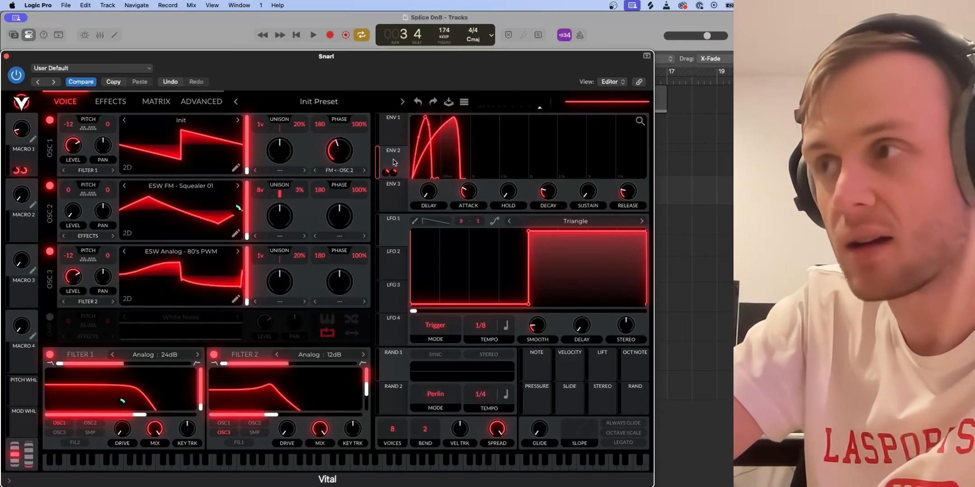
pyautogui.click(394, 134)
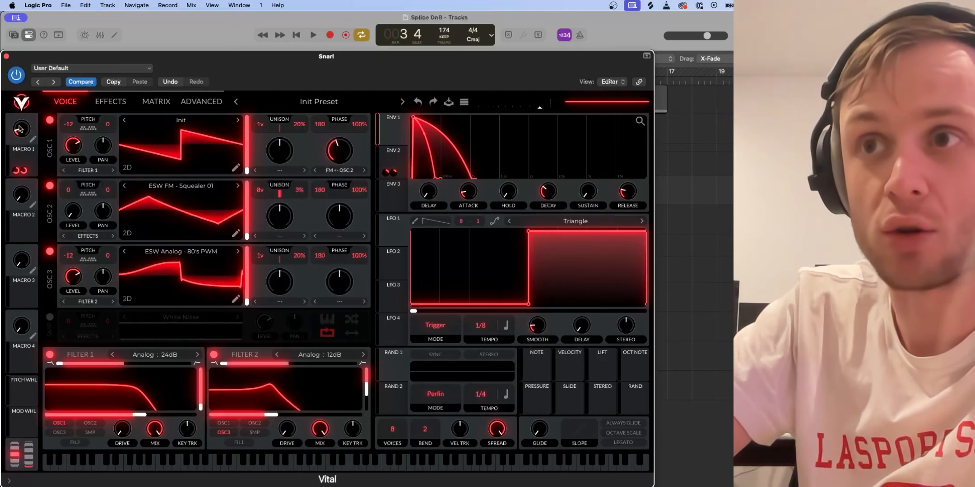
pyautogui.moveTo(20, 130); pyautogui.dragTo(15, 109)
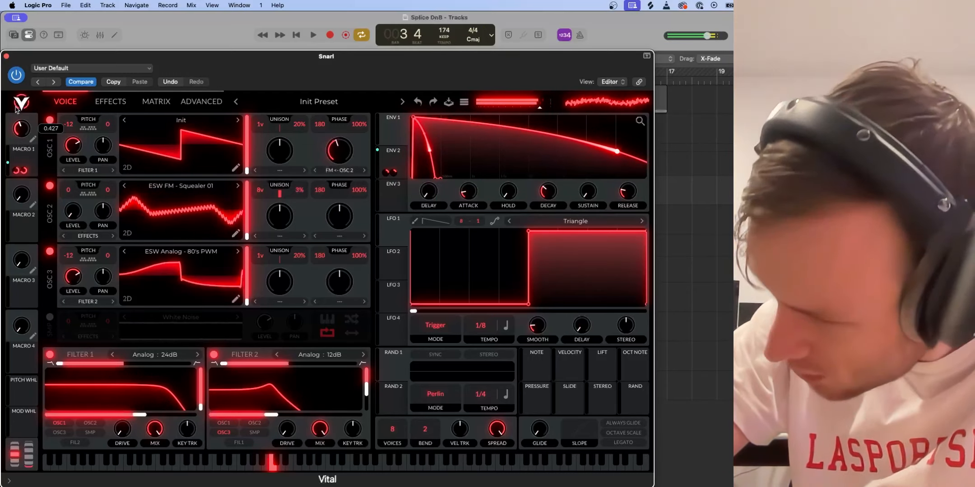
pyautogui.click(417, 102)
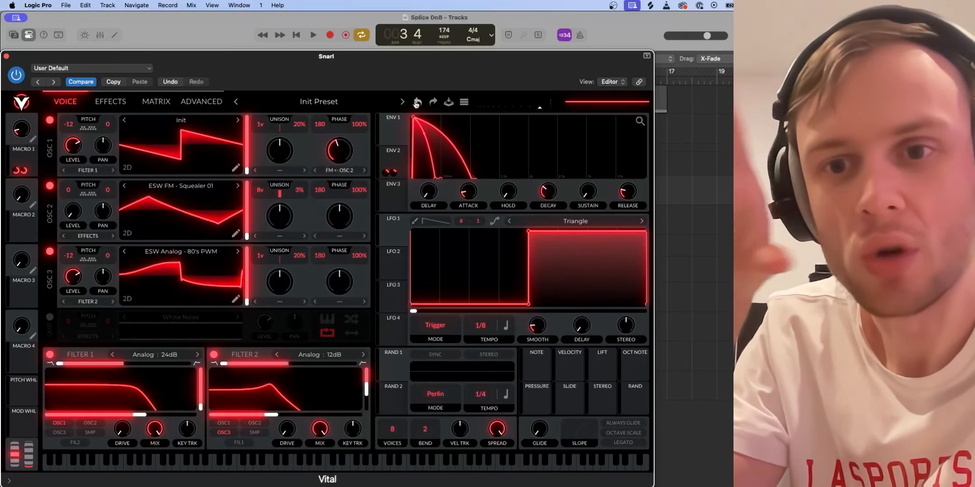
# - Examine Envelope 2 of the Snarl patch while playing a low note, and review the patch's effects chain
pyautogui.click(402, 161)
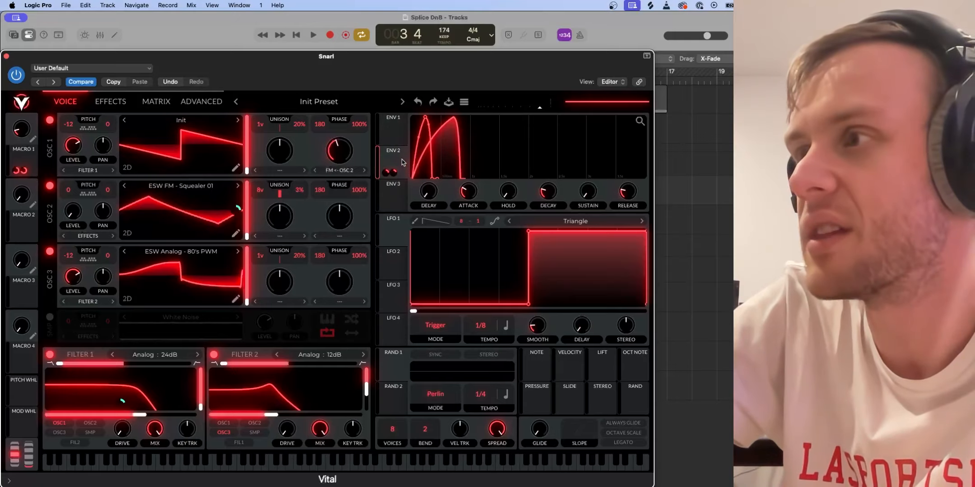
pyautogui.click(145, 464)
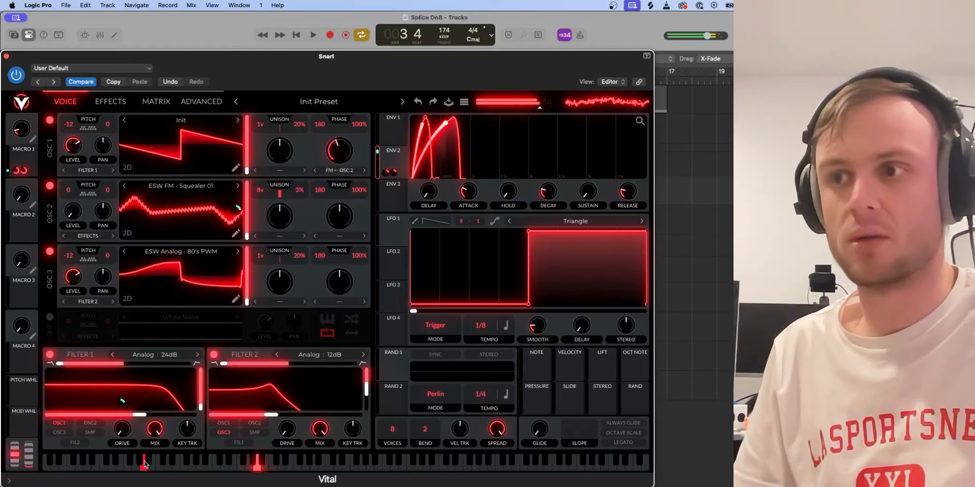
pyautogui.click(120, 106)
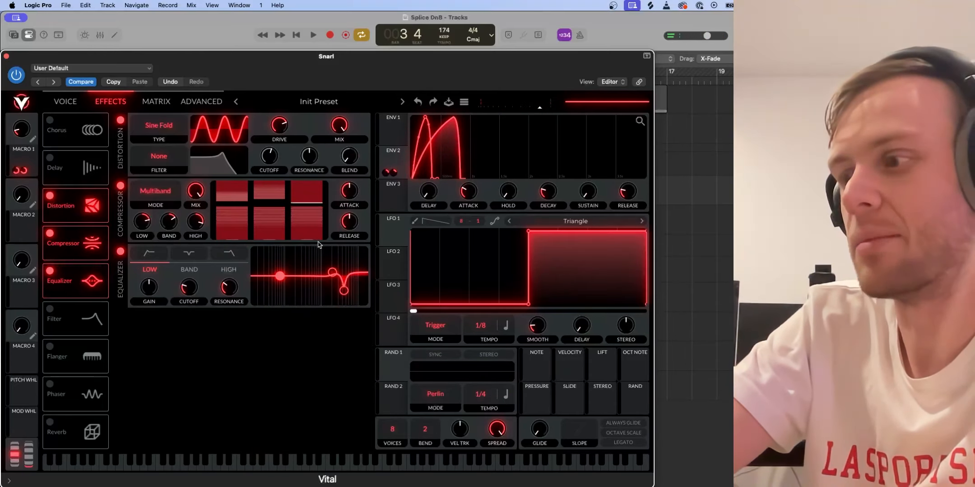
pyautogui.click(6, 56)
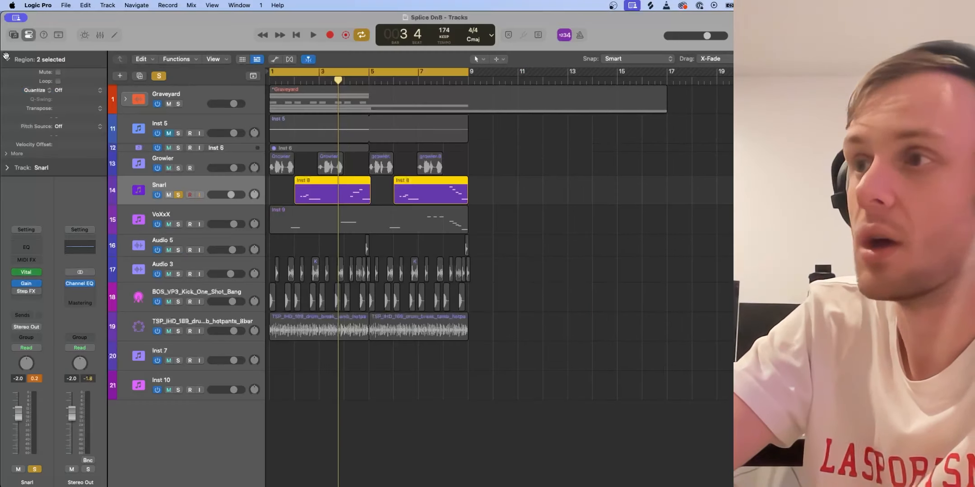
# - Solo the Growler track together with Snarl and play the two layers
pyautogui.click(178, 168)
pyautogui.press('space')
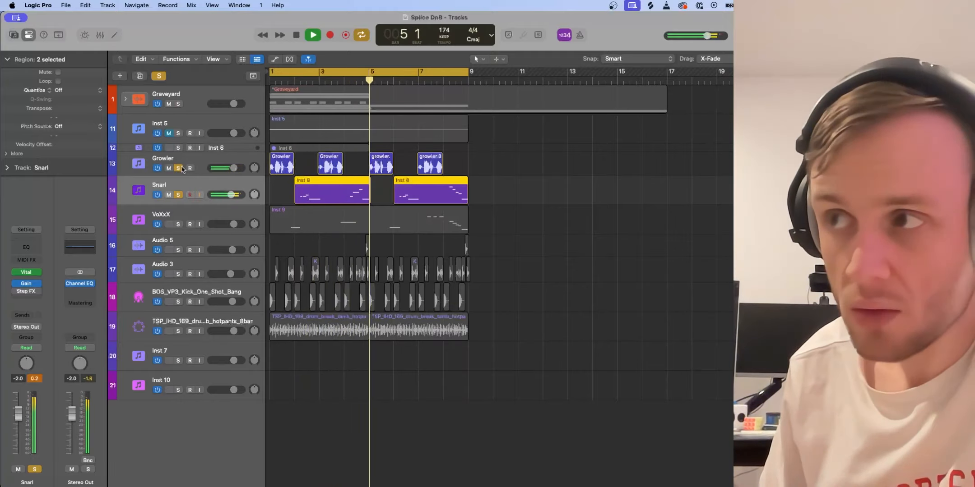
pyautogui.press('space')
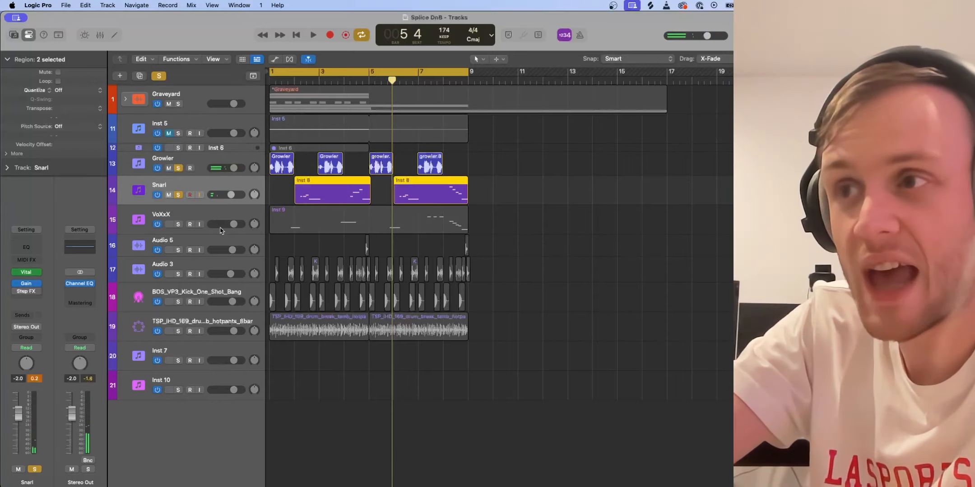
# - Solo only the VoXxX track and play it from near the start with the cycle range on
pyautogui.click(179, 224)
pyautogui.click(178, 194)
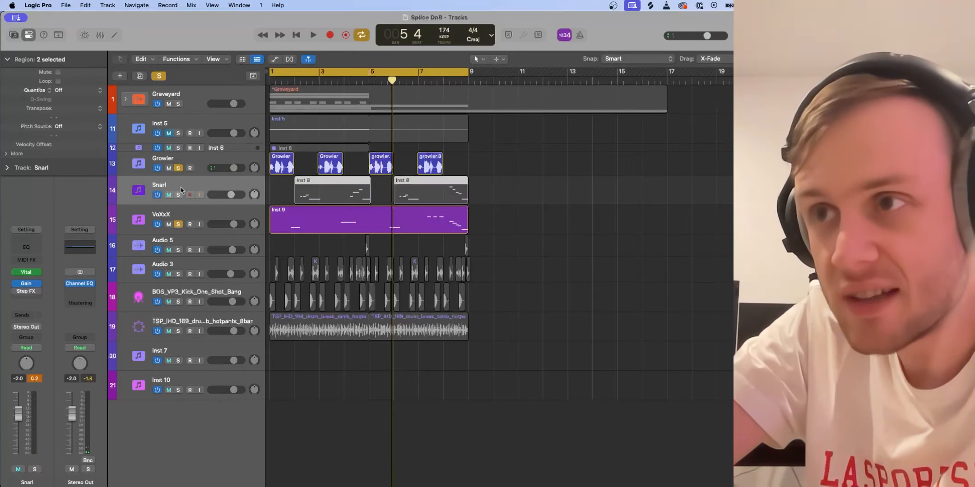
pyautogui.click(178, 168)
pyautogui.click(286, 73)
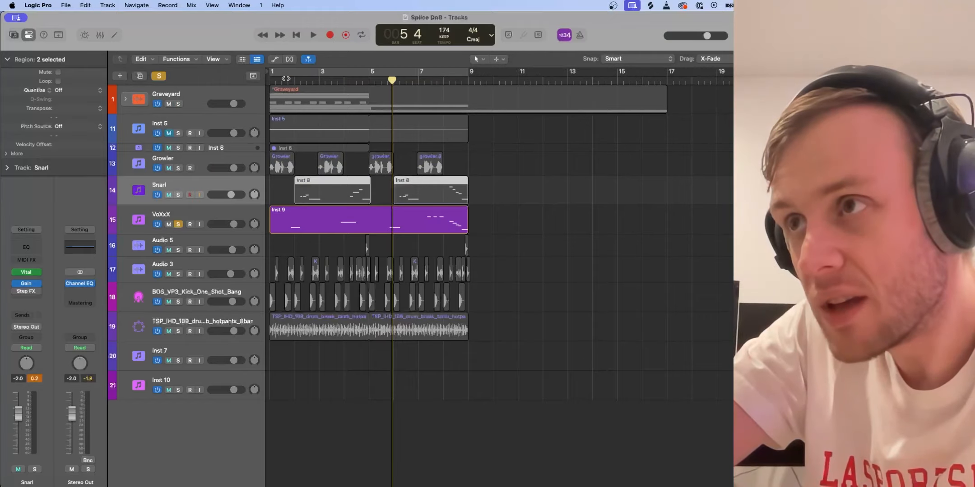
pyautogui.click(286, 81)
pyautogui.press('space')
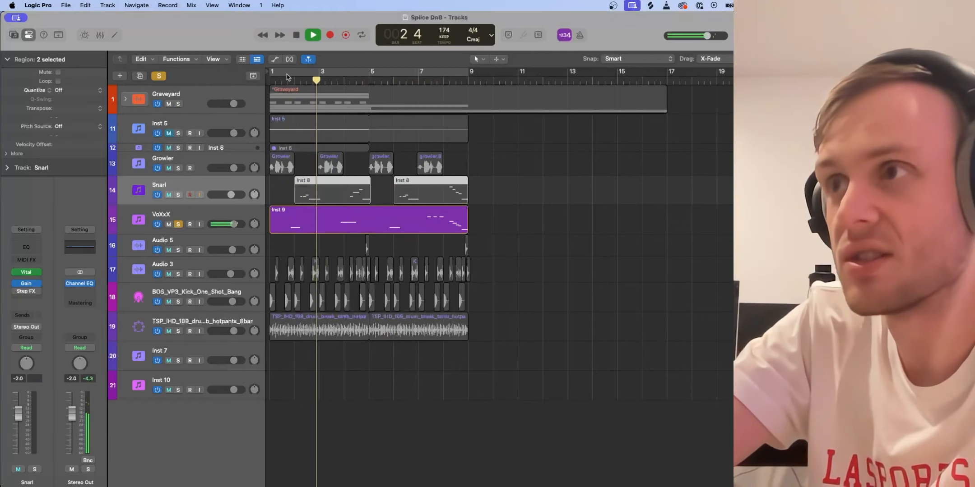
pyautogui.click(286, 74)
# - Open the VoXxX track's Vital synth and listen to its patch while the track plays
pyautogui.click(170, 215)
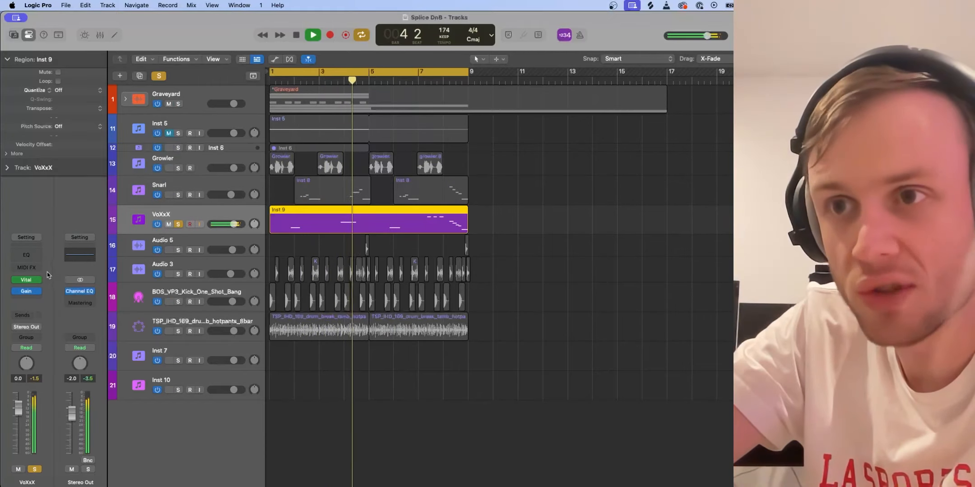
pyautogui.click(27, 280)
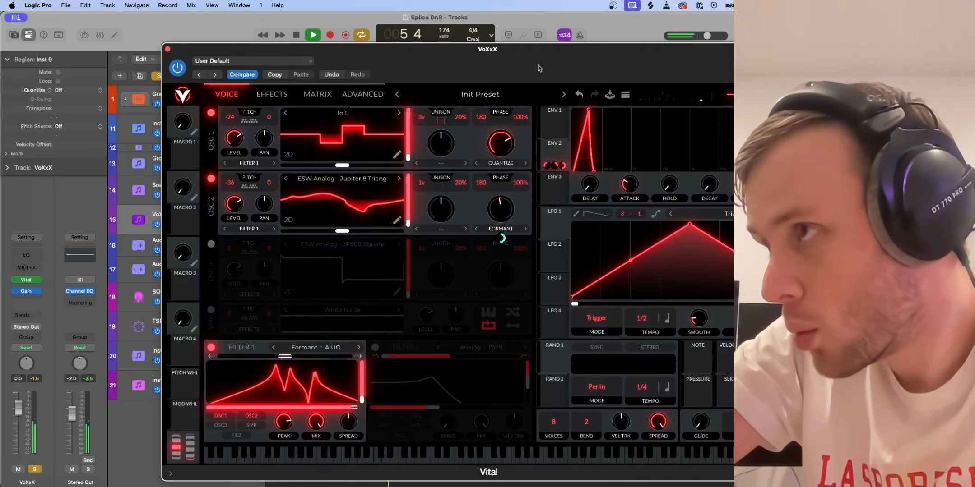
pyautogui.moveTo(522, 68); pyautogui.dragTo(401, 58)
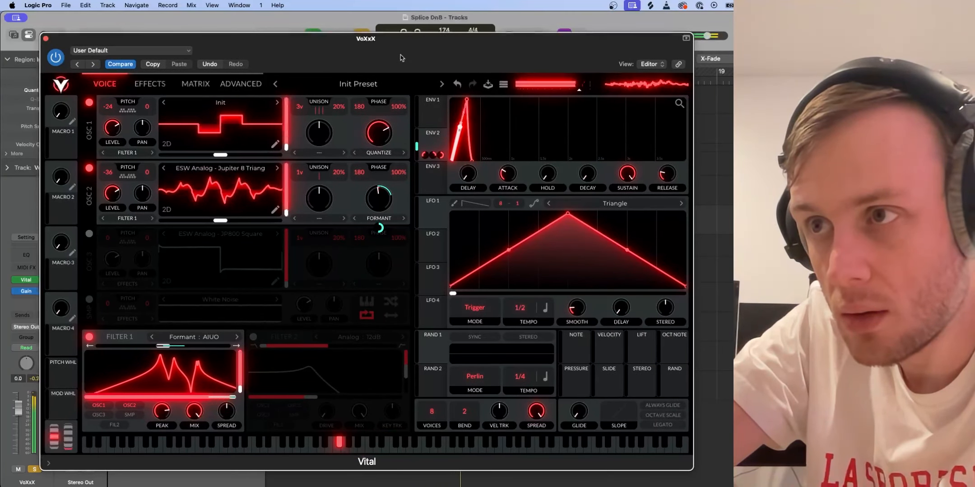
pyautogui.press('space')
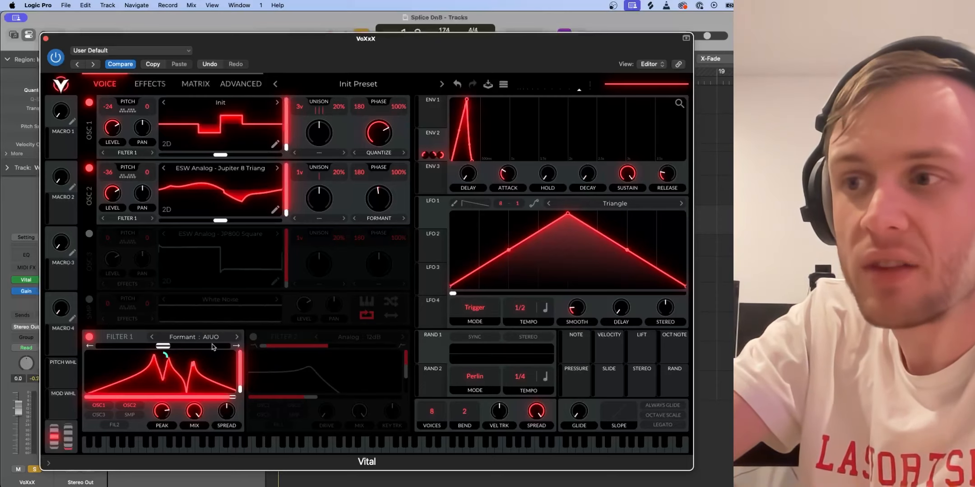
# - Inspect Filter 1's Formant AIUO model in the VoXxX patch, and compare the sound with the filter off and on
pyautogui.click(200, 338)
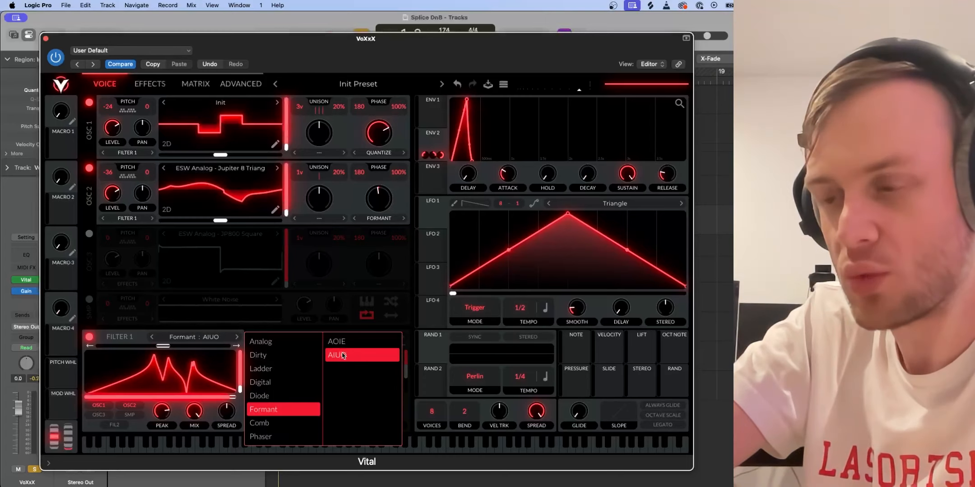
pyautogui.click(136, 335)
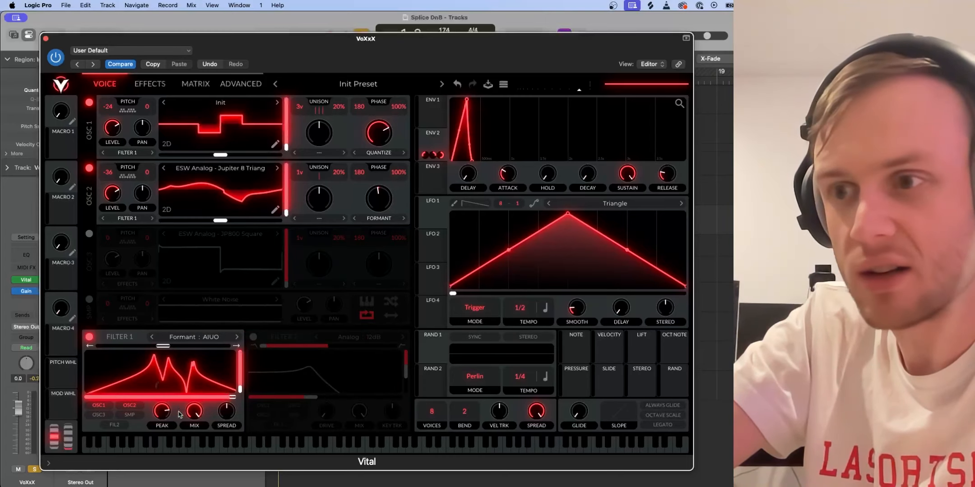
pyautogui.moveTo(162, 387)
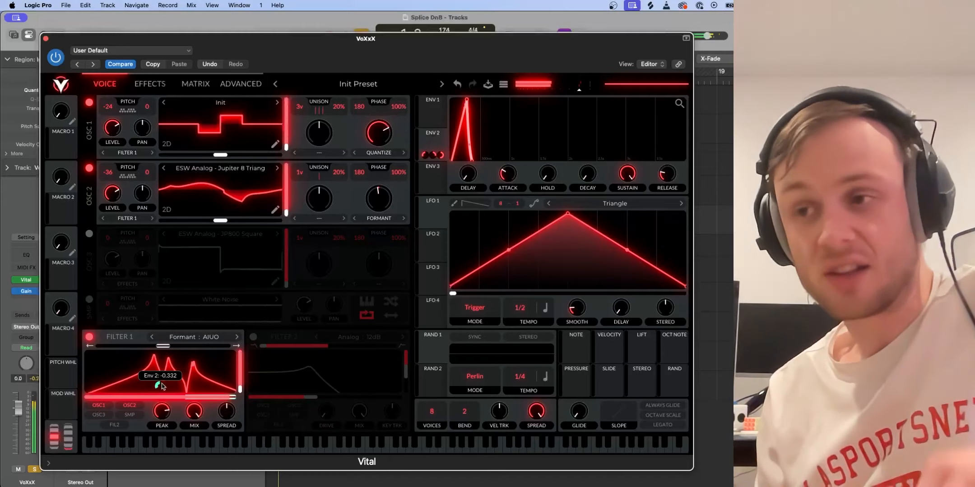
pyautogui.click(89, 337)
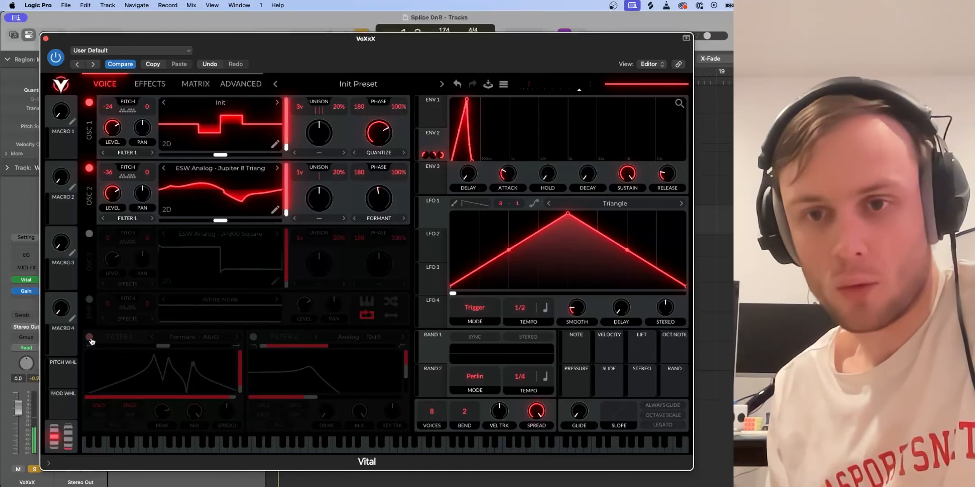
pyautogui.click(89, 338)
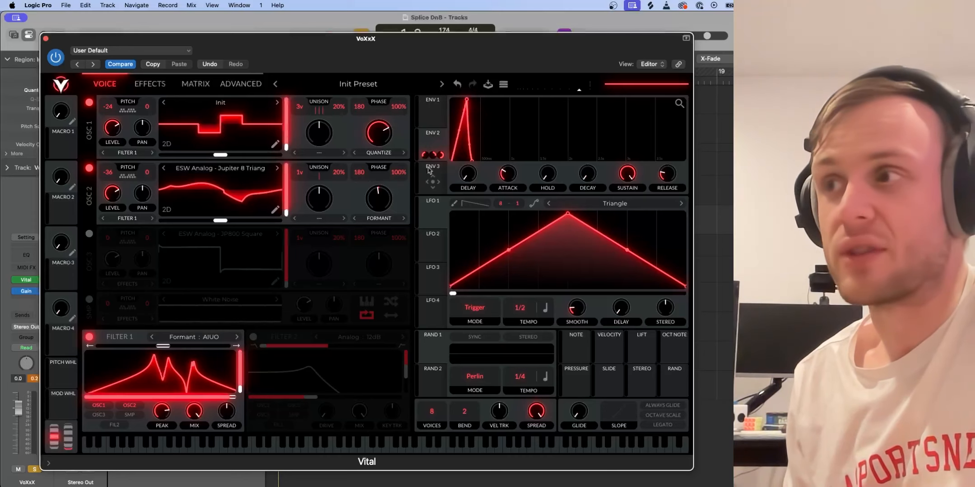
# - Compare the VoXxX patch with OSC 2 off and on, and examine its effects chain
pyautogui.moveTo(426, 154)
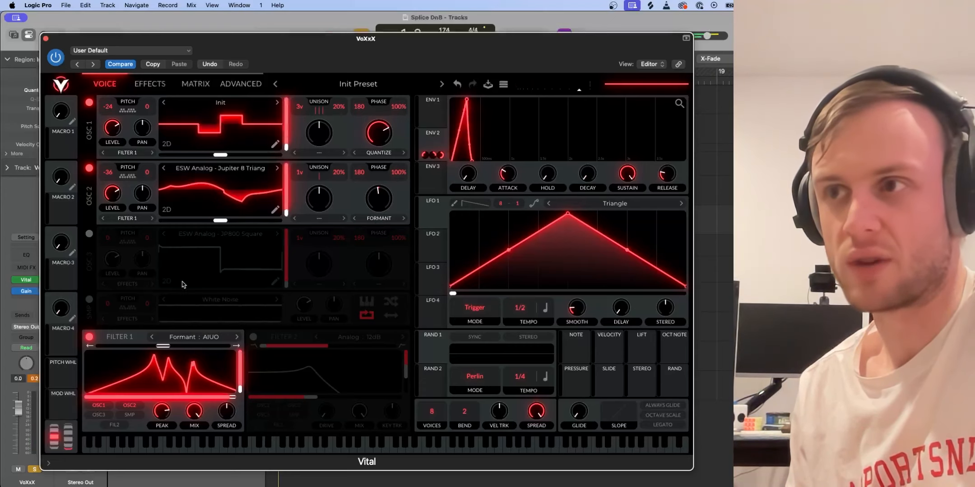
pyautogui.click(89, 169)
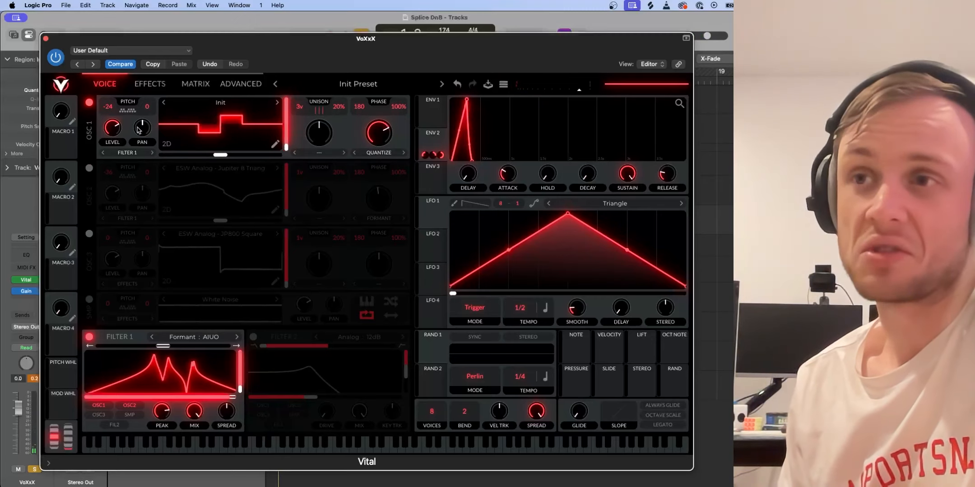
pyautogui.click(89, 169)
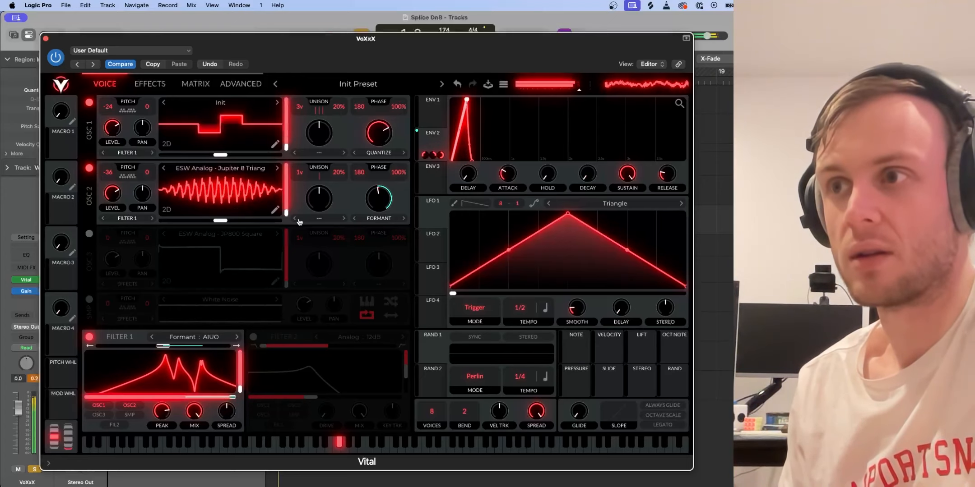
pyautogui.click(152, 84)
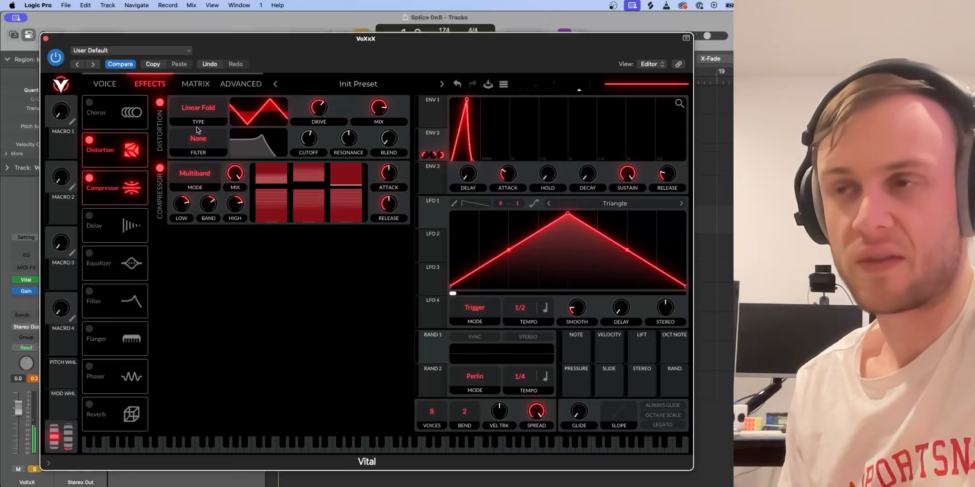
pyautogui.click(104, 84)
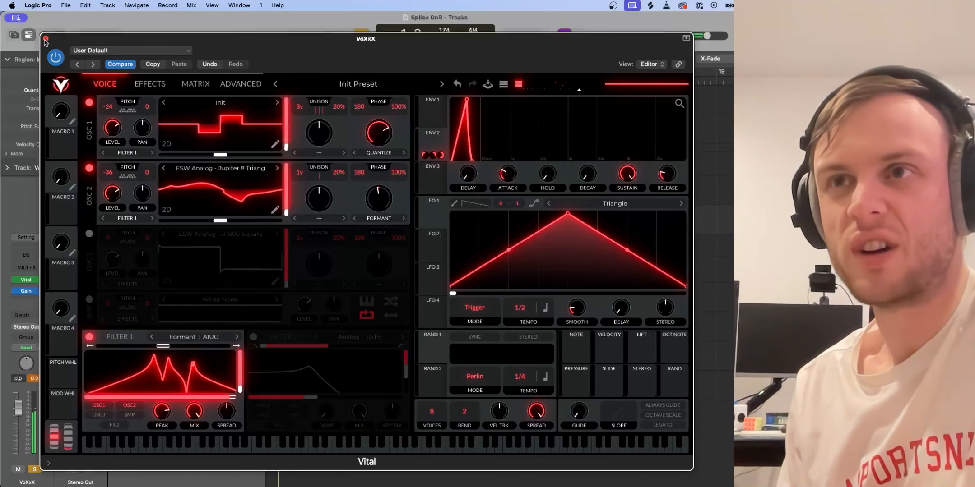
# - Close the VoXxX synth, unsolo its track and play the full mix
pyautogui.click(46, 39)
pyautogui.click(179, 224)
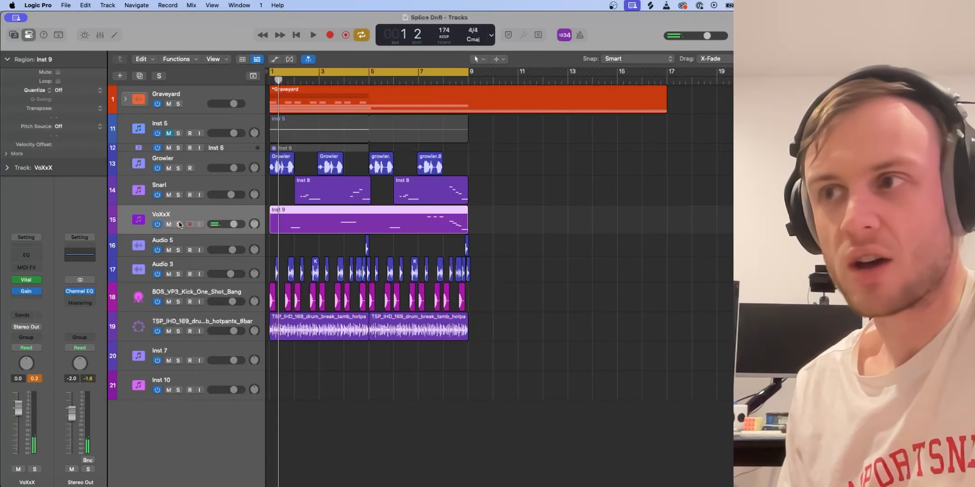
pyautogui.press('space')
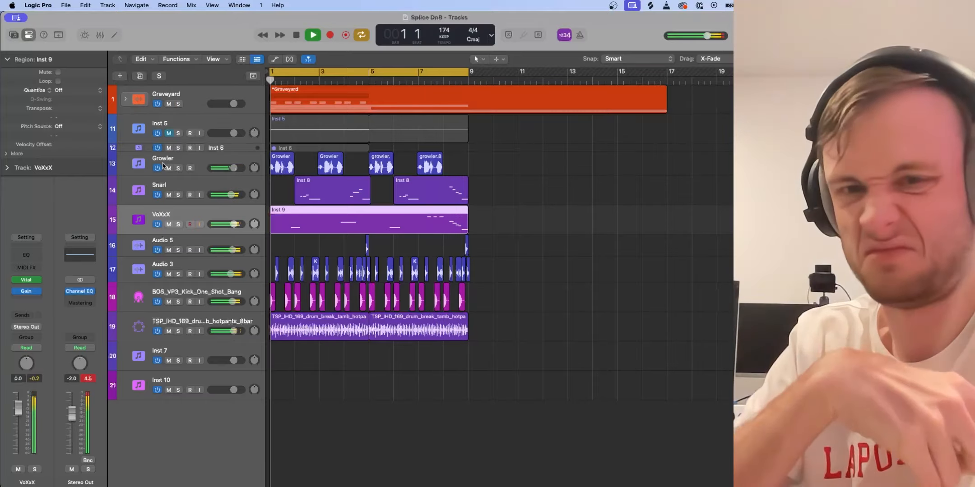
# - Stop playback and mute the Growler, Snarl and VoXxX tracks
pyautogui.press('space')
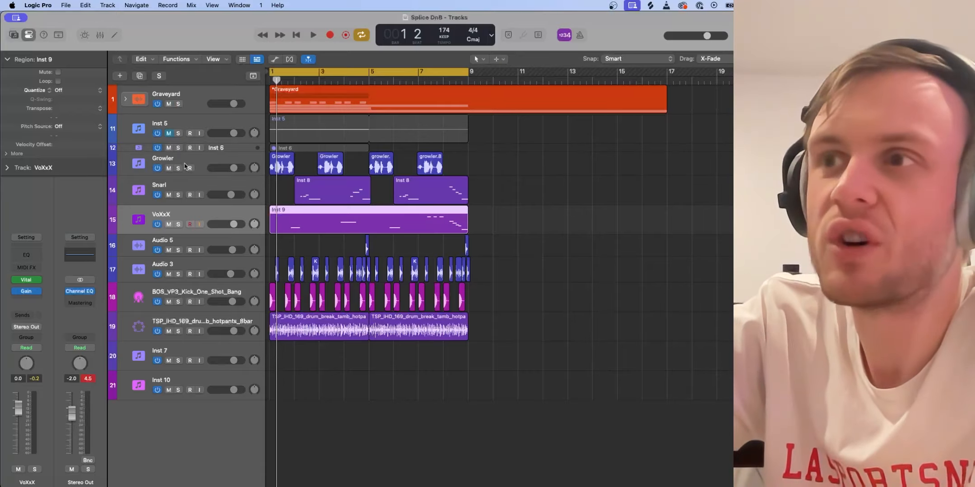
pyautogui.click(169, 168)
pyautogui.click(169, 195)
pyautogui.click(169, 224)
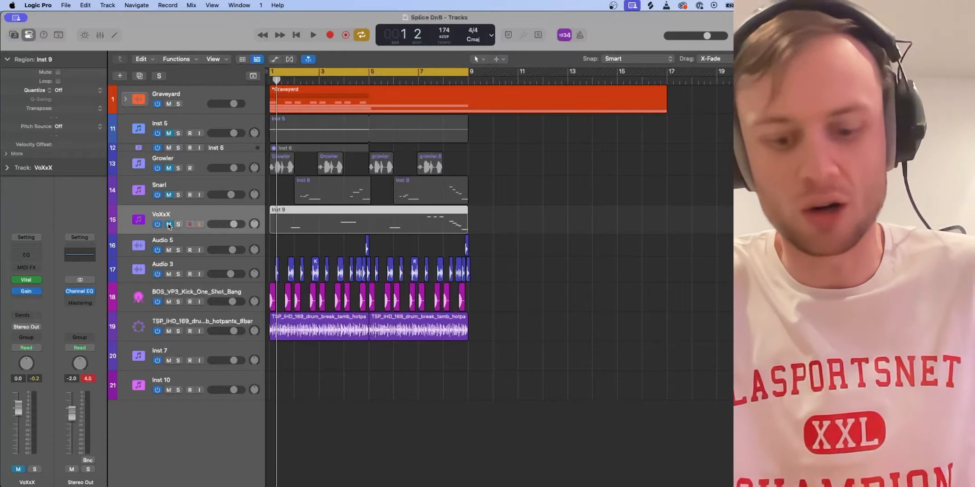
# - Open the Inst 10 track's Vital synth and bypass the LFO 2 modulation in its patch
pyautogui.click(188, 382)
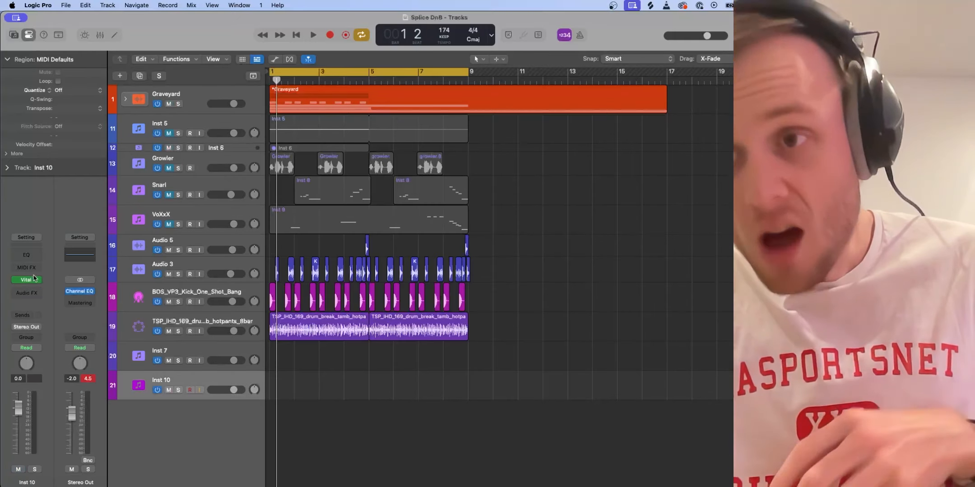
pyautogui.click(28, 281)
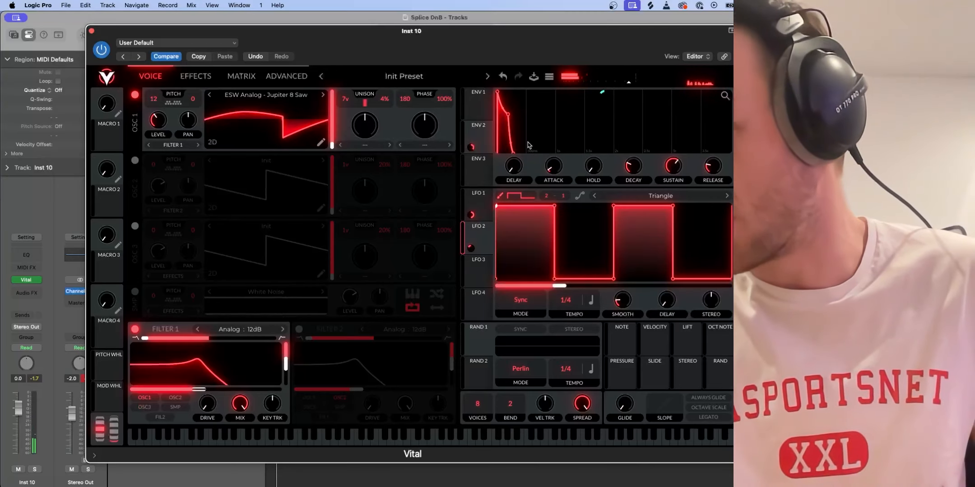
pyautogui.rightClick(470, 249)
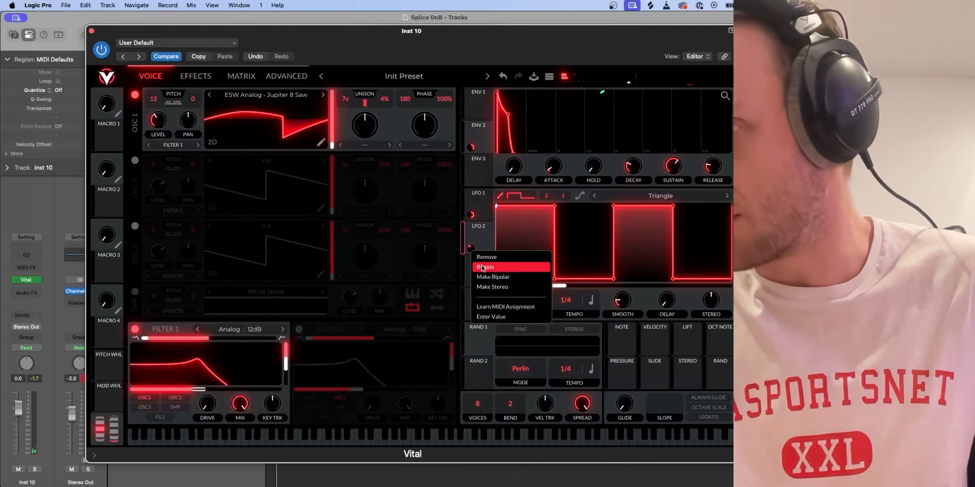
pyautogui.click(482, 267)
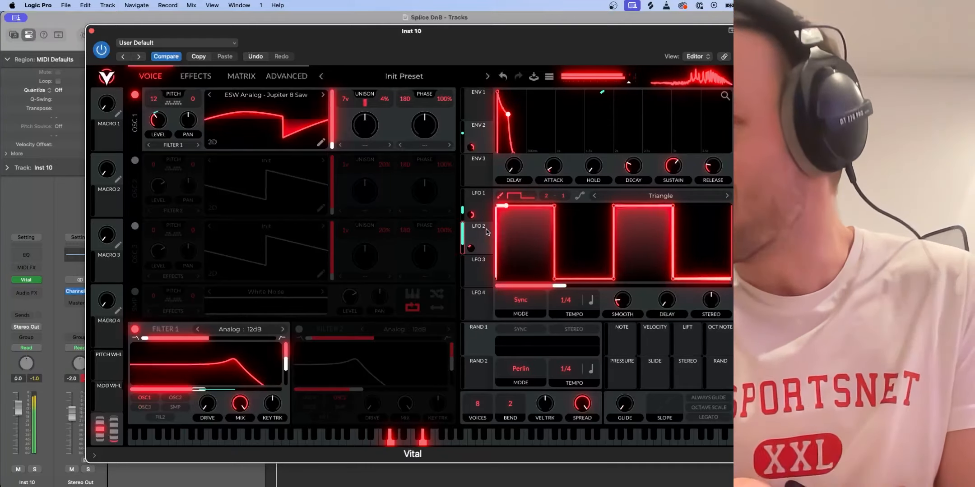
# - Inspect the LFO 1 and LFO 2 shapes in the Inst 10 patch and check LFO 2's volume modulation amount
pyautogui.click(479, 213)
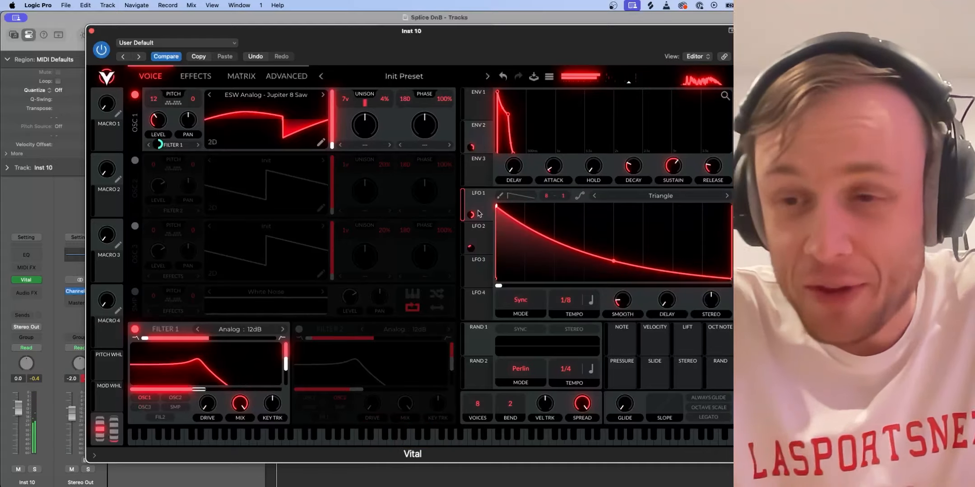
pyautogui.moveTo(473, 252)
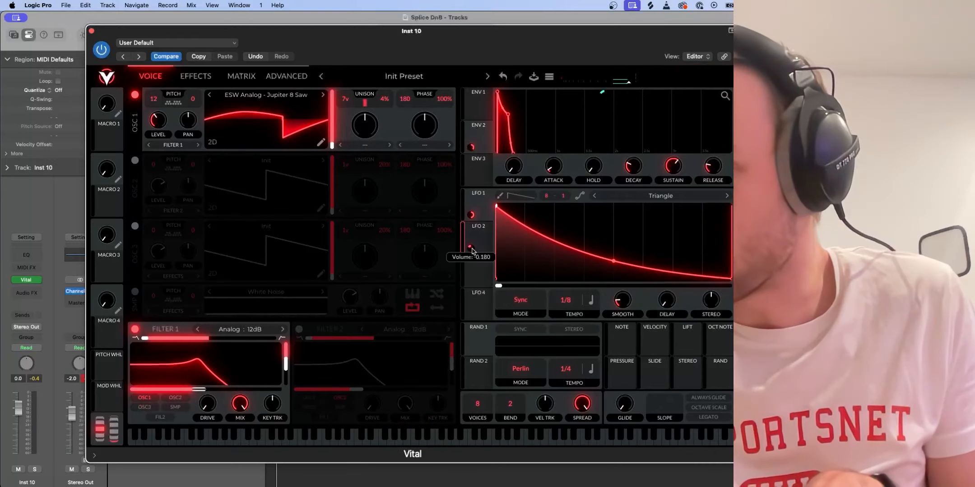
pyautogui.moveTo(473, 252); pyautogui.dragTo(473, 251)
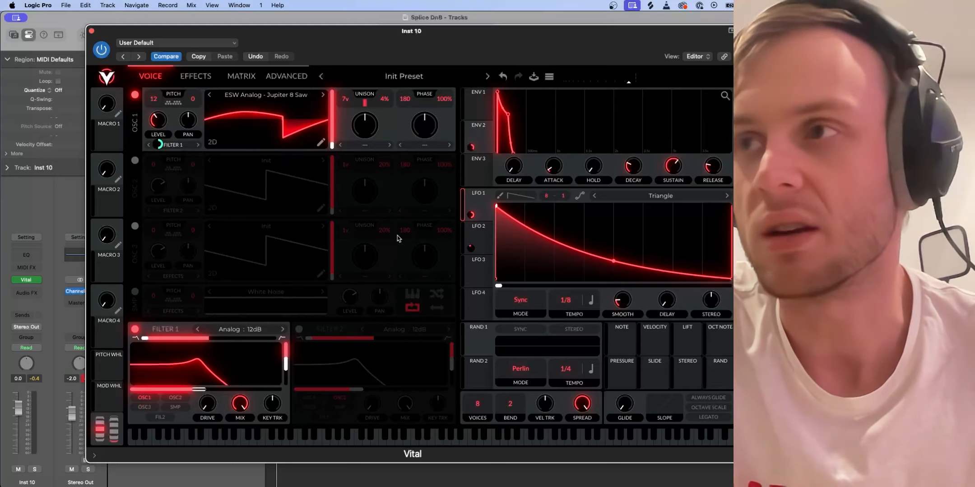
pyautogui.click(490, 249)
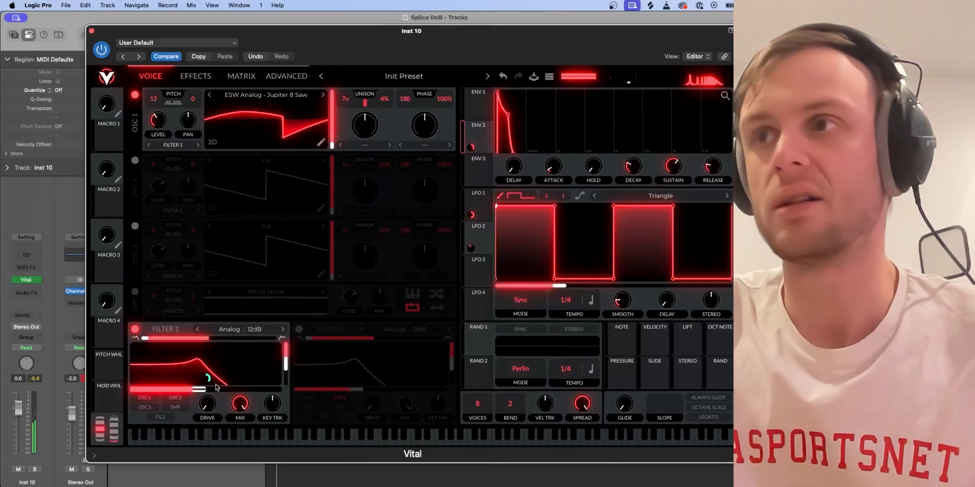
# - Examine the Inst 10 patch's effects chain, return to its oscillator and filter settings, and close the synth
pyautogui.click(202, 82)
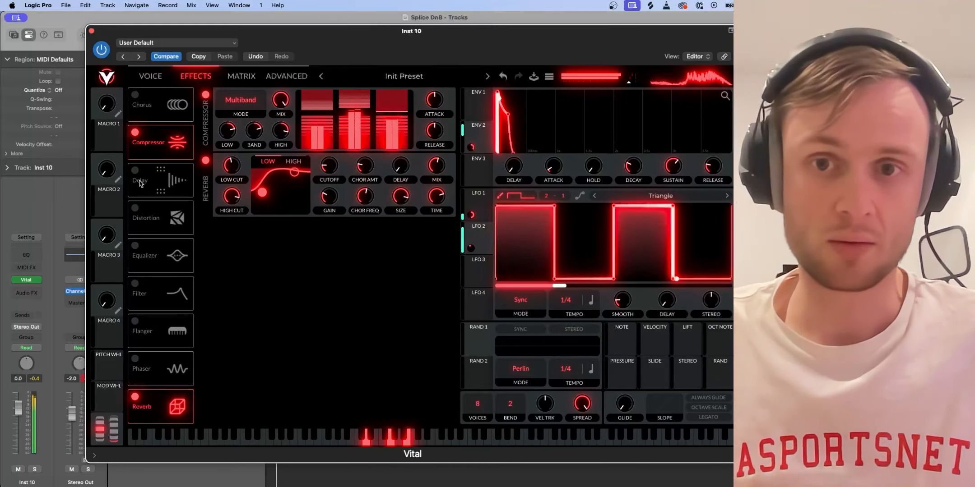
pyautogui.click(149, 78)
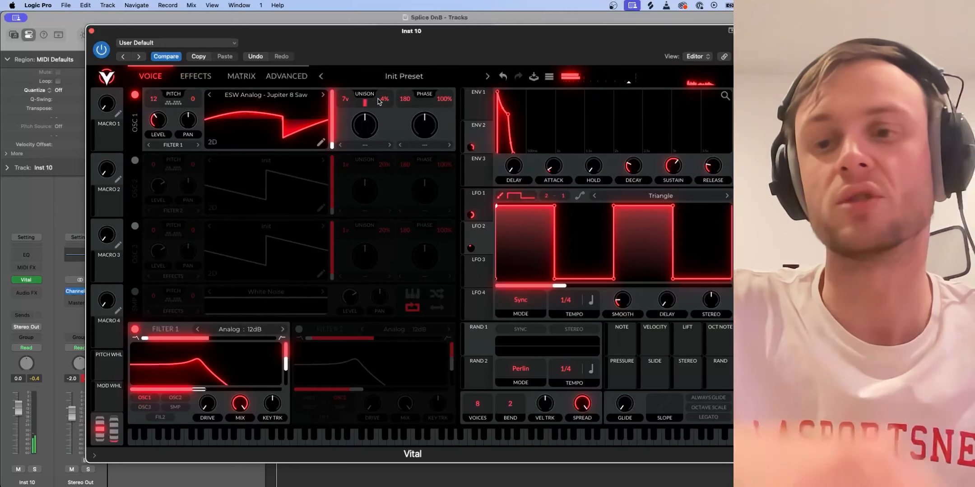
pyautogui.click(91, 30)
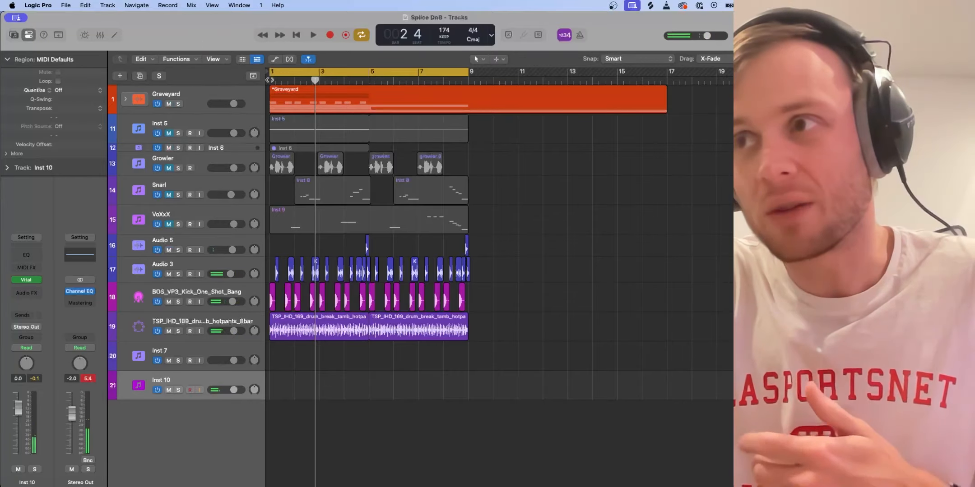
# - Audition the Inst 10 synth over the drums from the beginning of the loop, and stop playback
pyautogui.press('Return')
pyautogui.press('space')
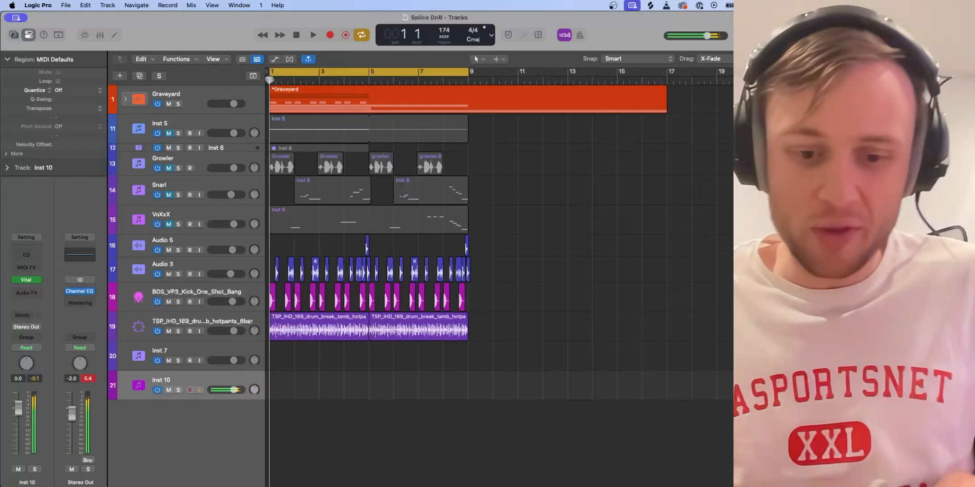
pyautogui.press('space')
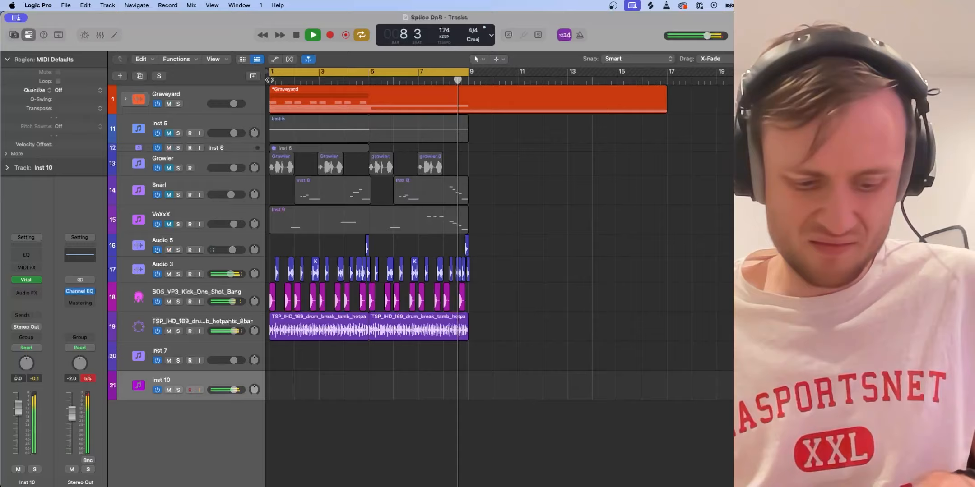
pyautogui.press('space')
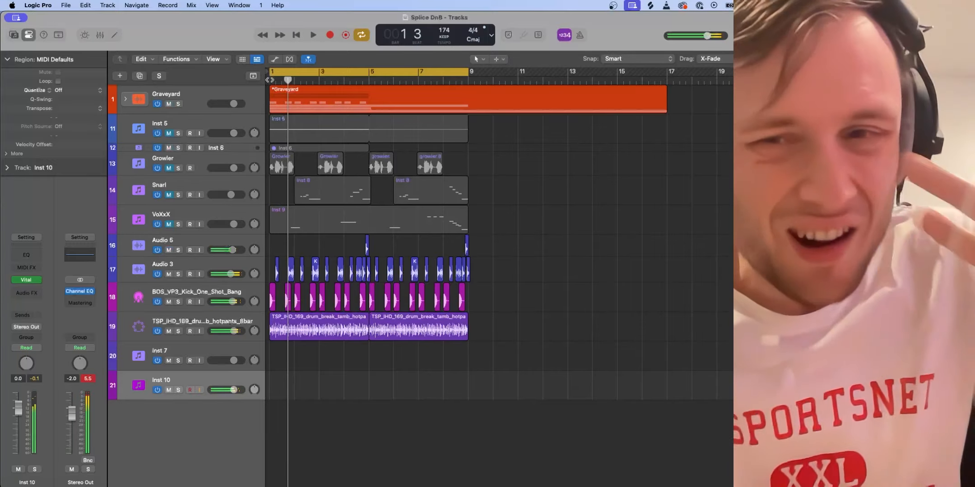